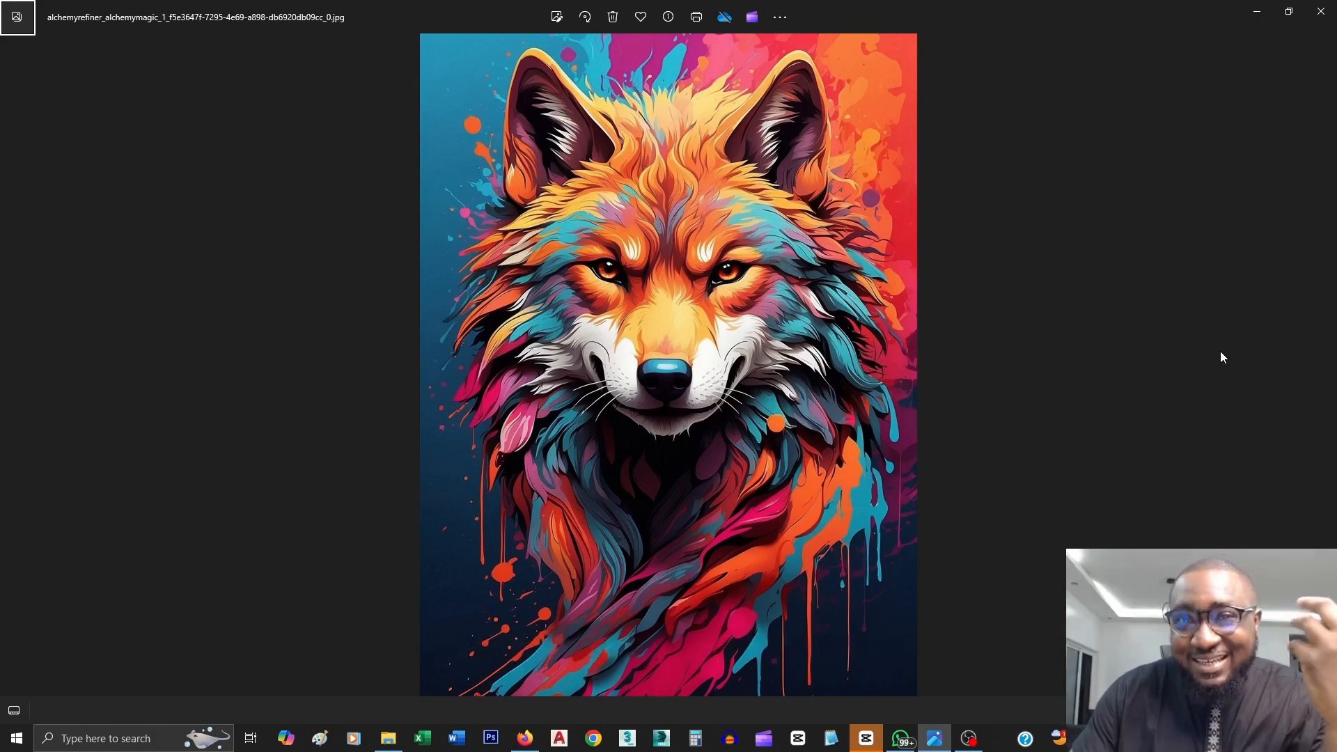
Browse the sample colouring book cover images in the photo viewer, from the wolf through to the owl.
key(Right)
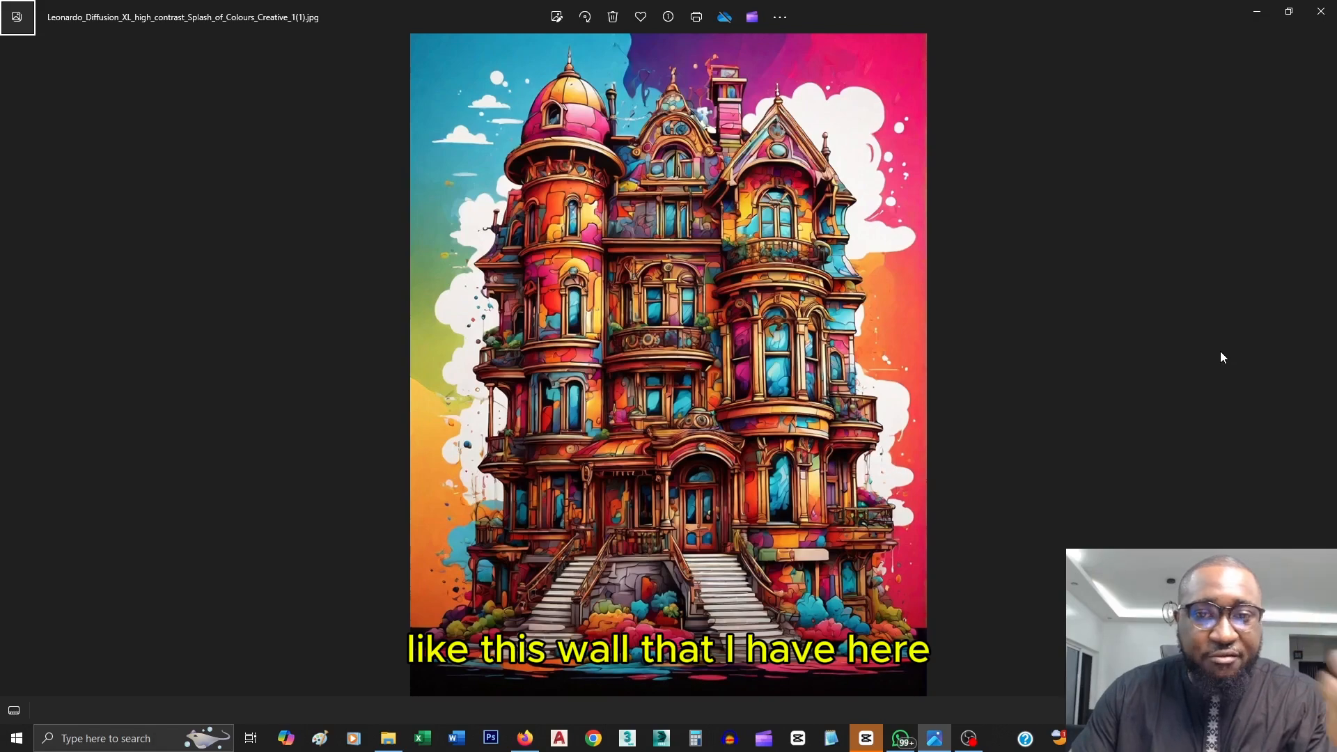
key(Right)
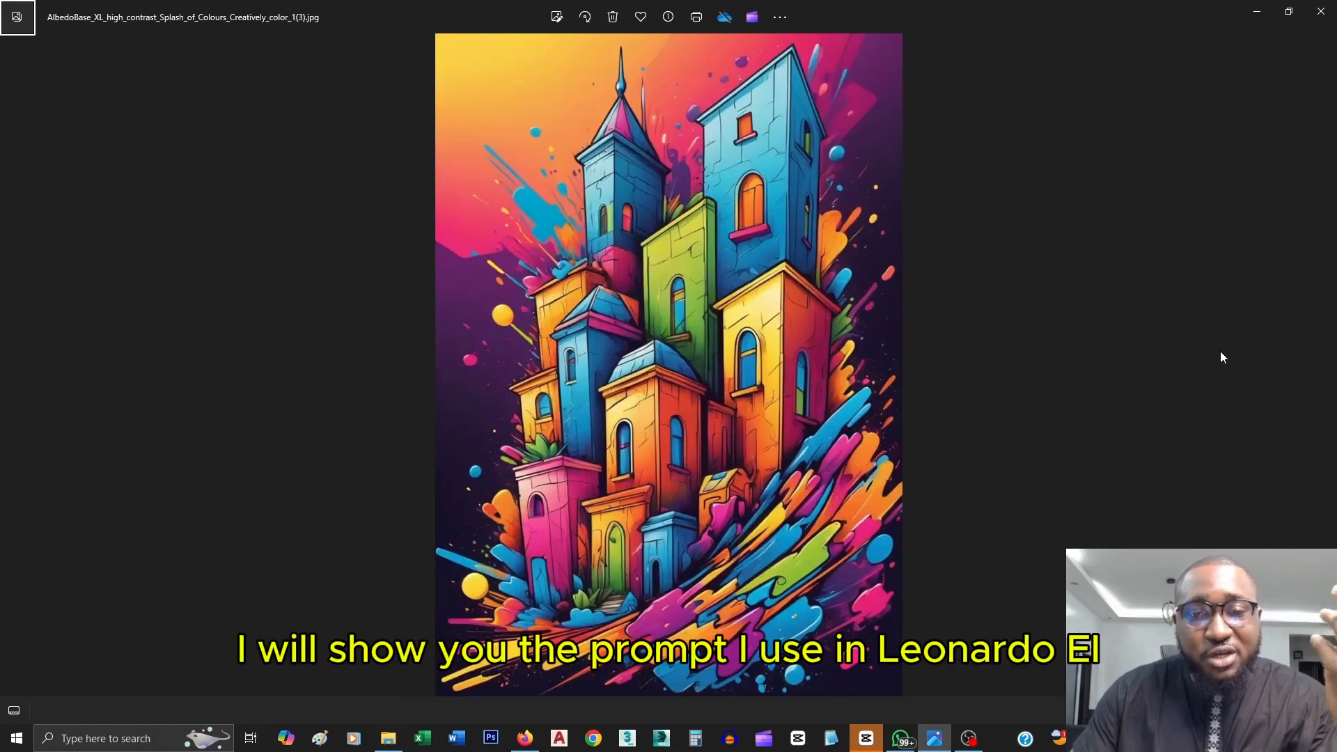
key(Right)
key(Right)
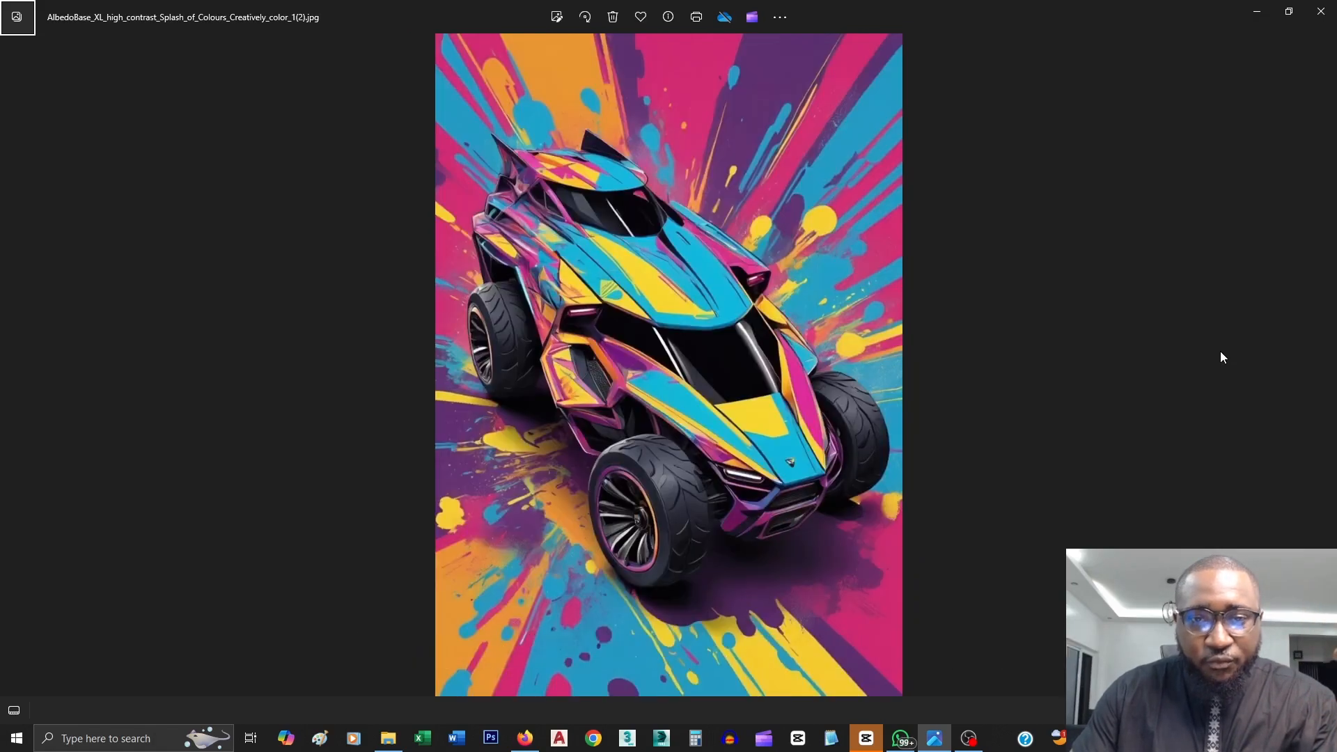
key(Right)
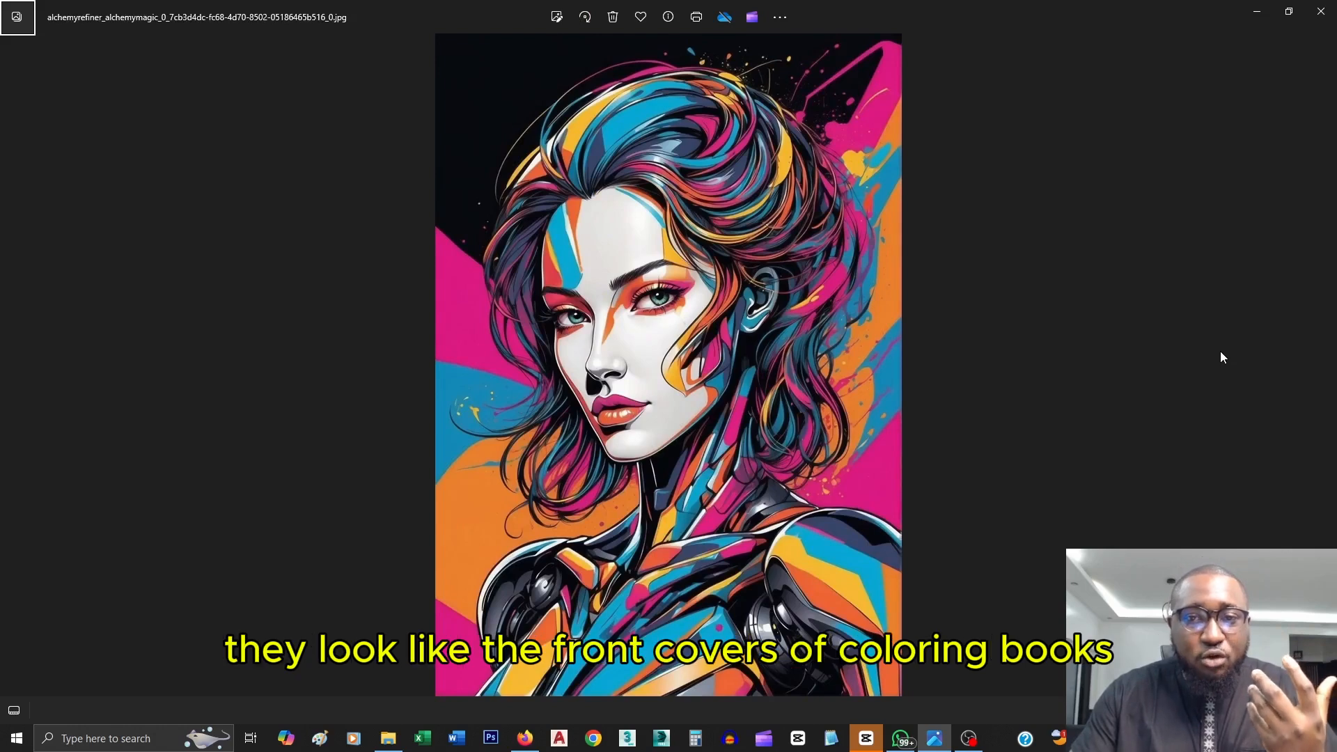
key(Right)
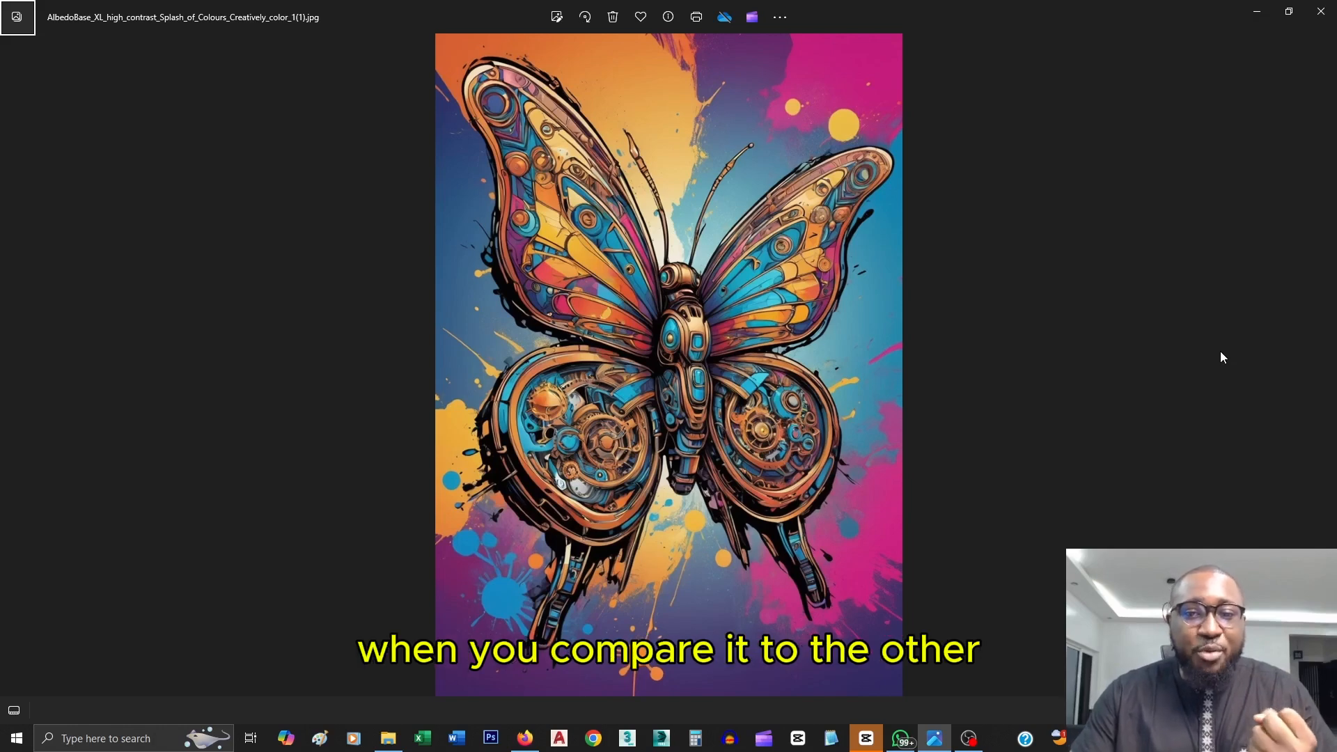
key(Right)
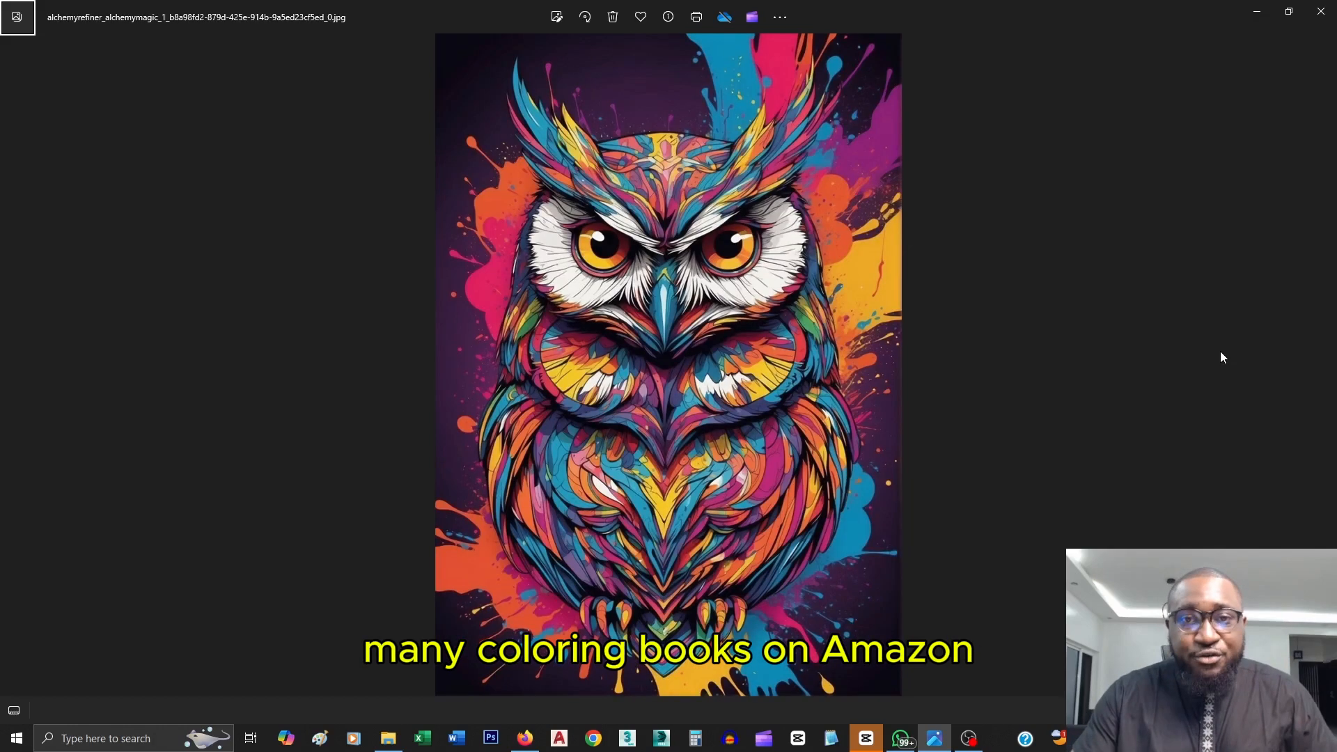
key(Right)
key(Left)
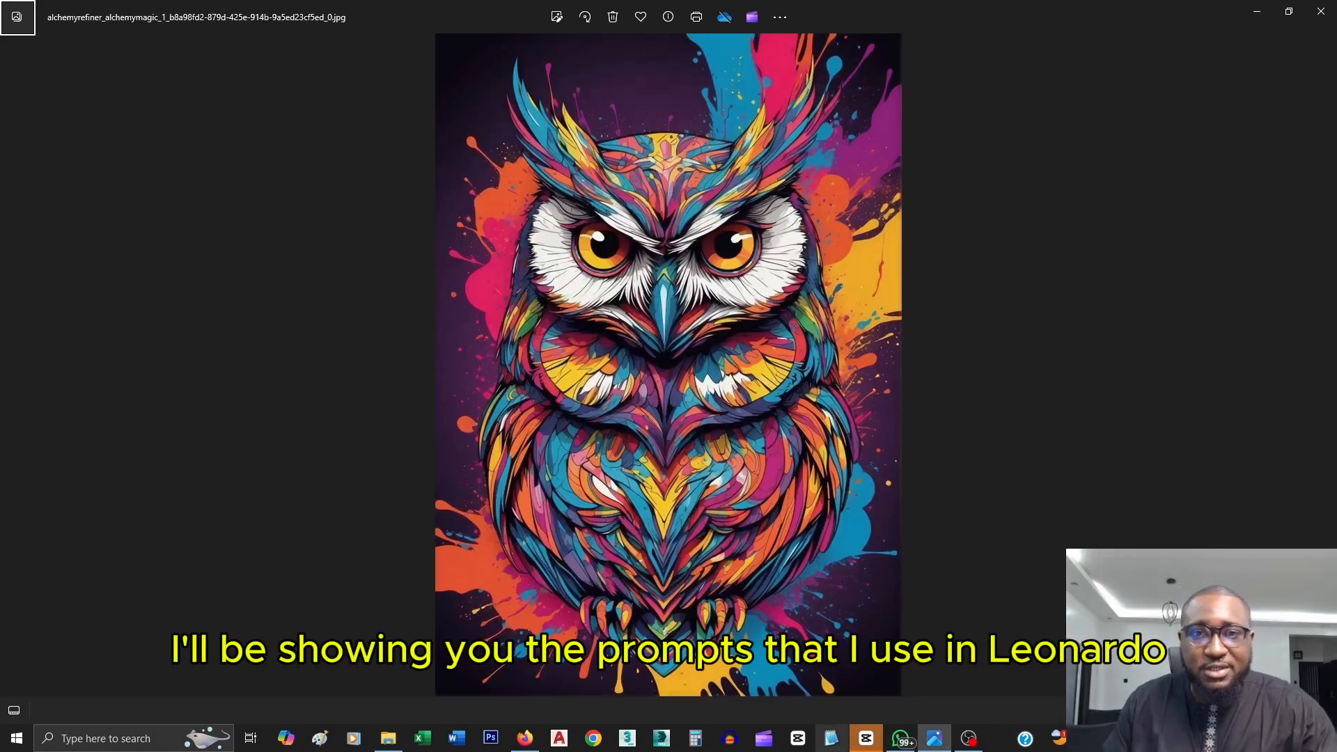
Switch to Firefox and look over the author's list of all books on Amazon.
key(alt+Tab)
key(alt+Tab)
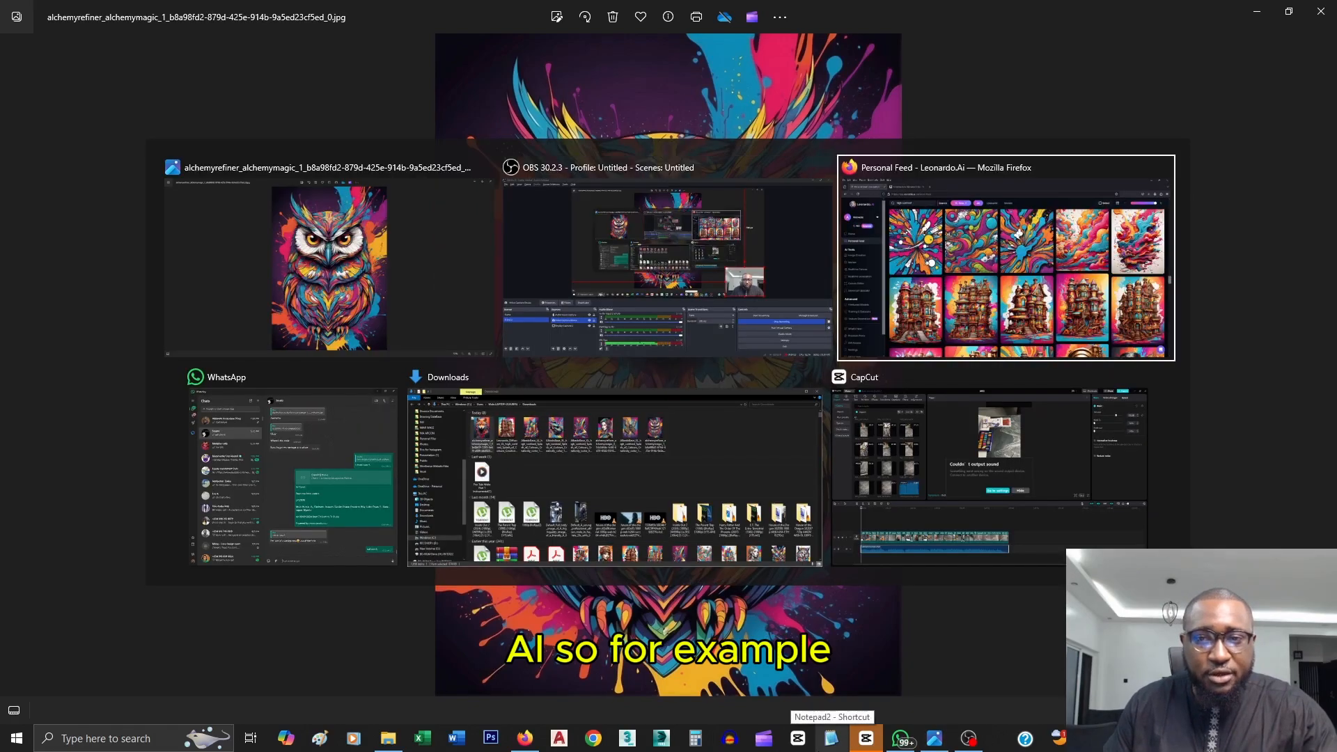
click(285, 38)
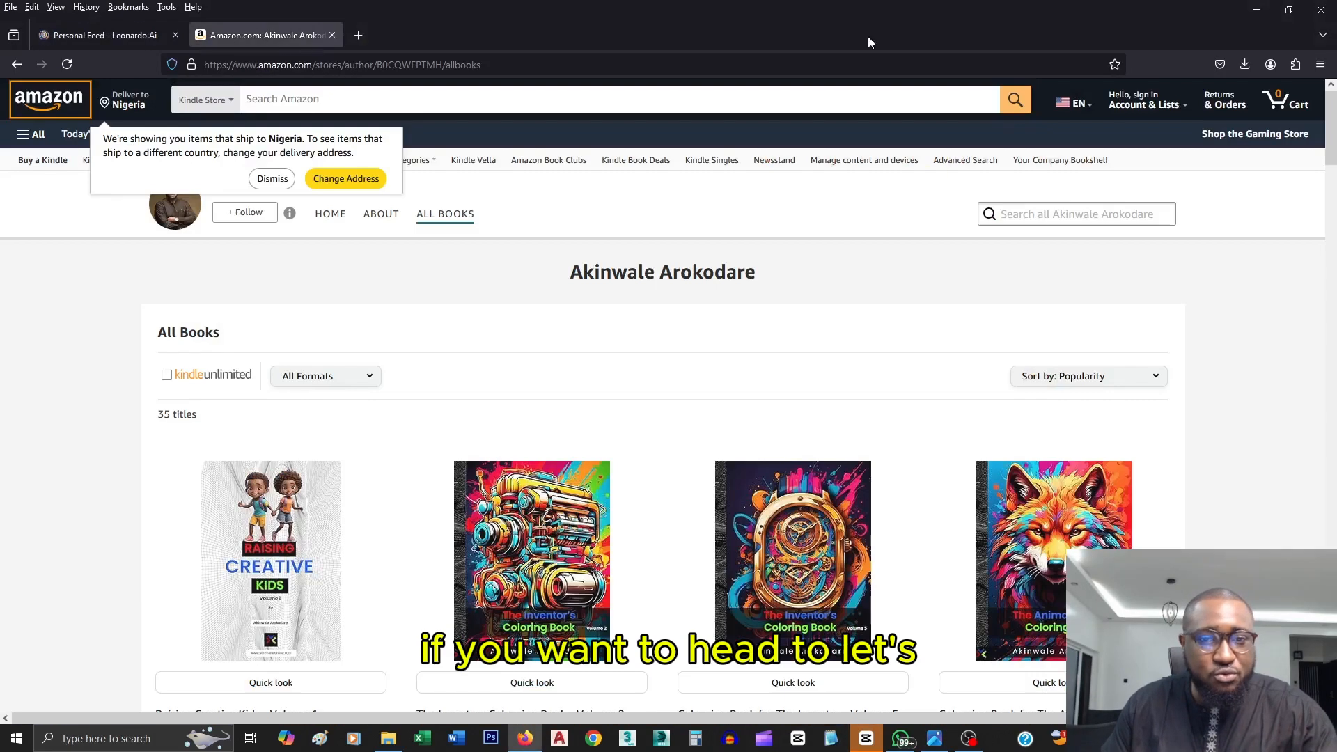
scroll(669, 395, down, 8)
scroll(669, 396, up, 8)
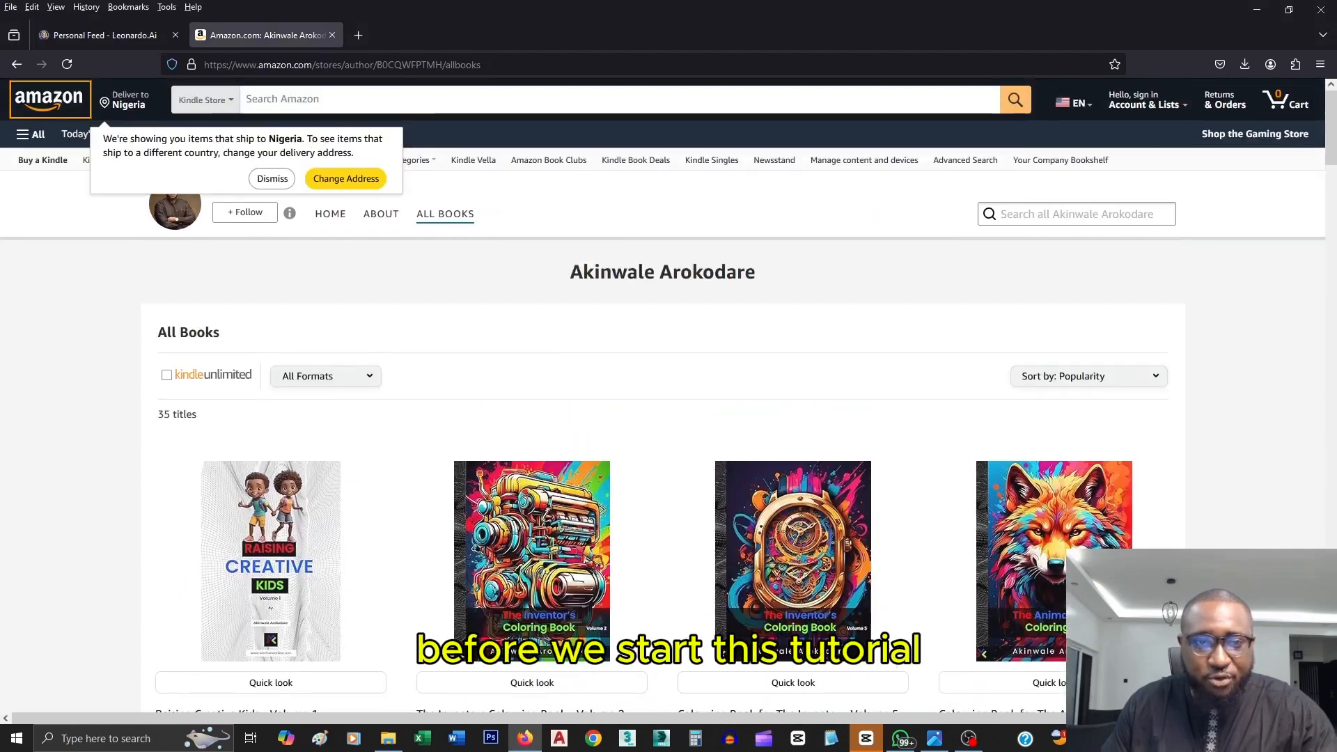
Open the Amazon home page in a new tab, search for "colouring books" and examine the covers in the results.
right_click(66, 109)
click(103, 116)
click(395, 33)
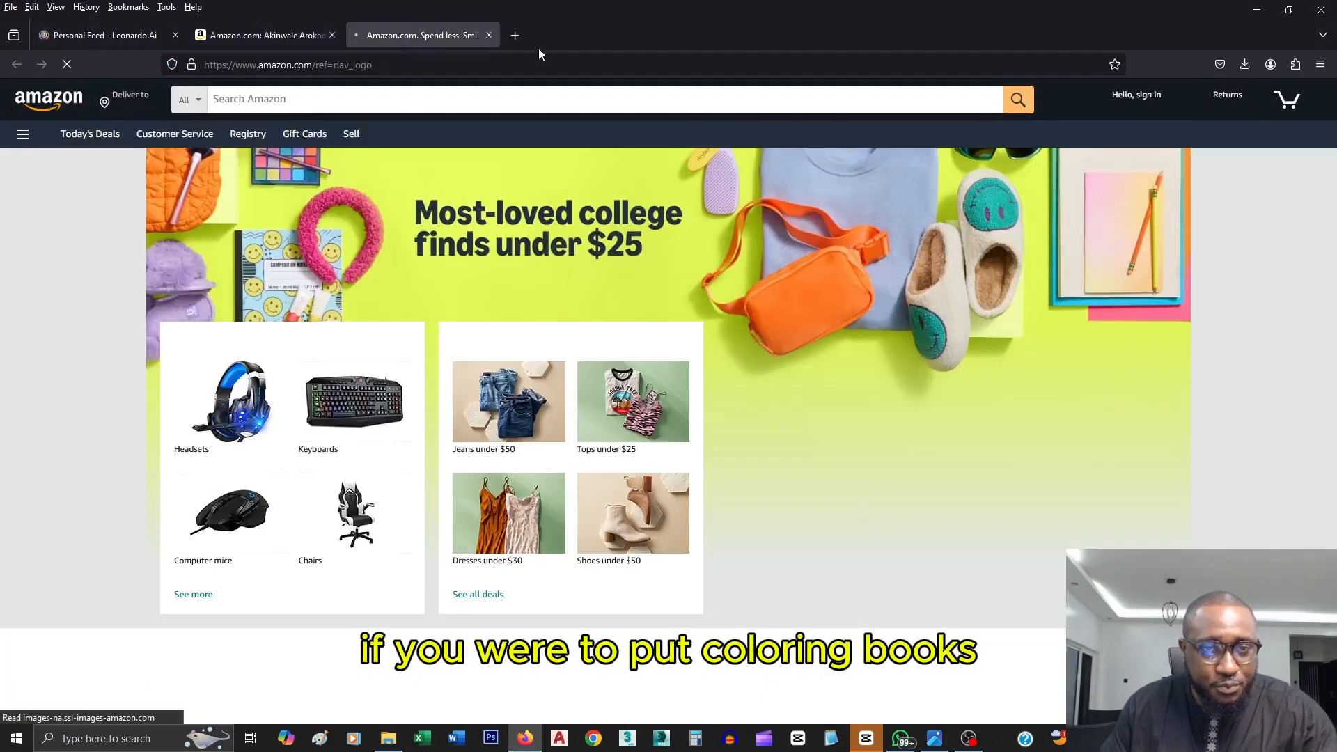
click(444, 101)
text(colo)
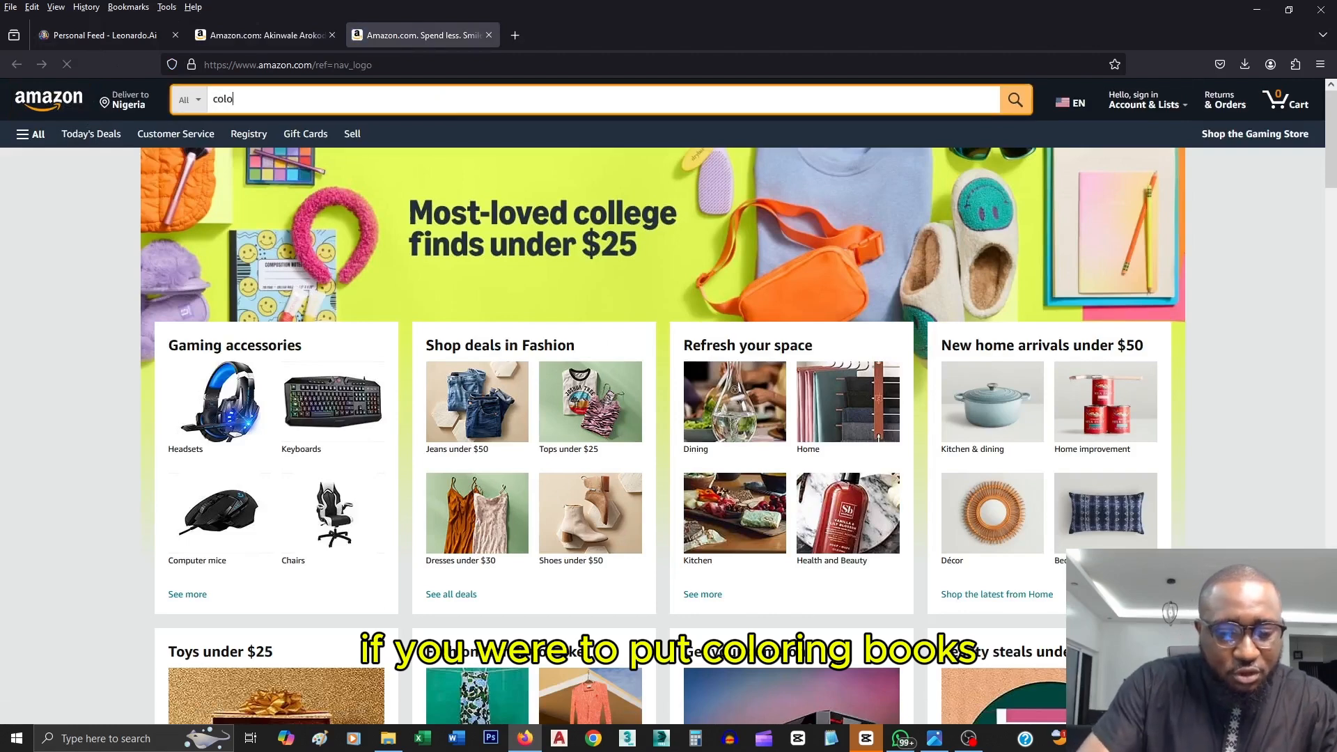
text(uring books)
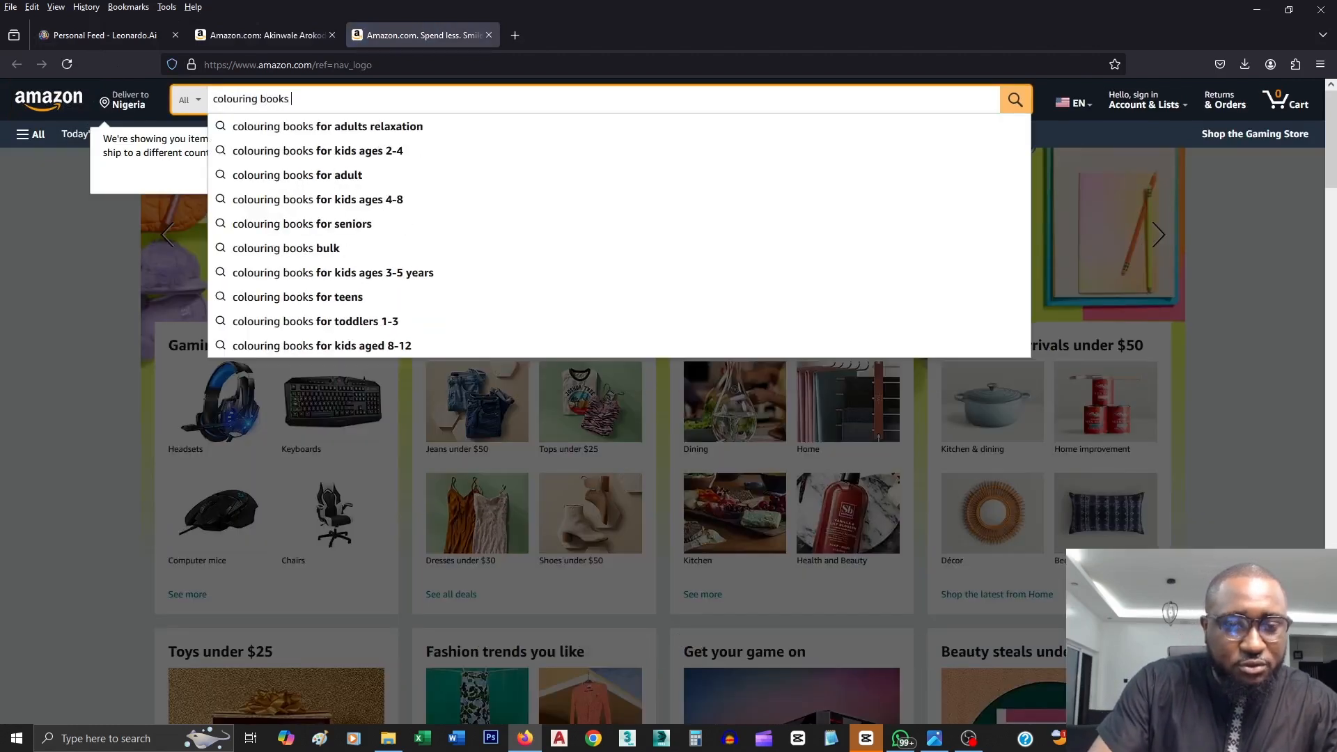
key(Return)
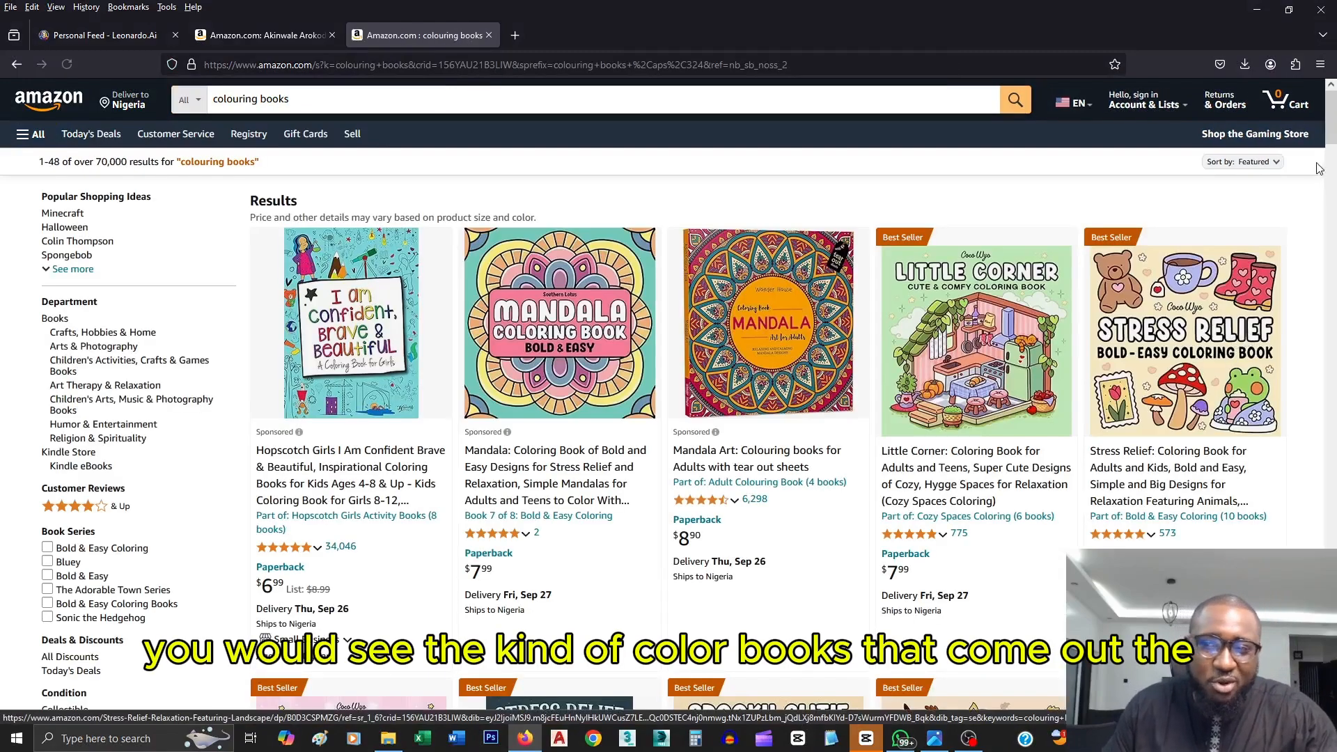
drag(1331, 128, 1334, 510)
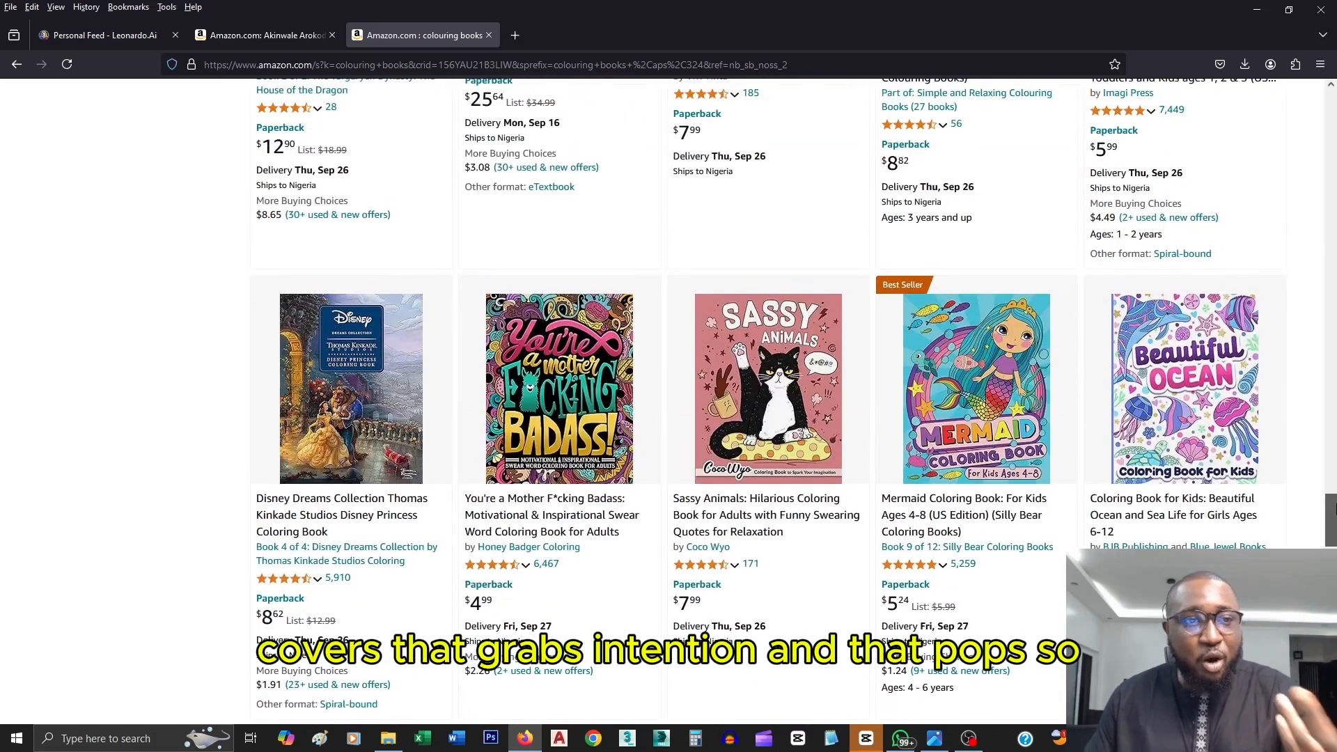
scroll(1334, 510, up, 1)
Find the white-faced owl image among the high contrast results in the Leonardo.Ai personal feed and remix it.
click(273, 38)
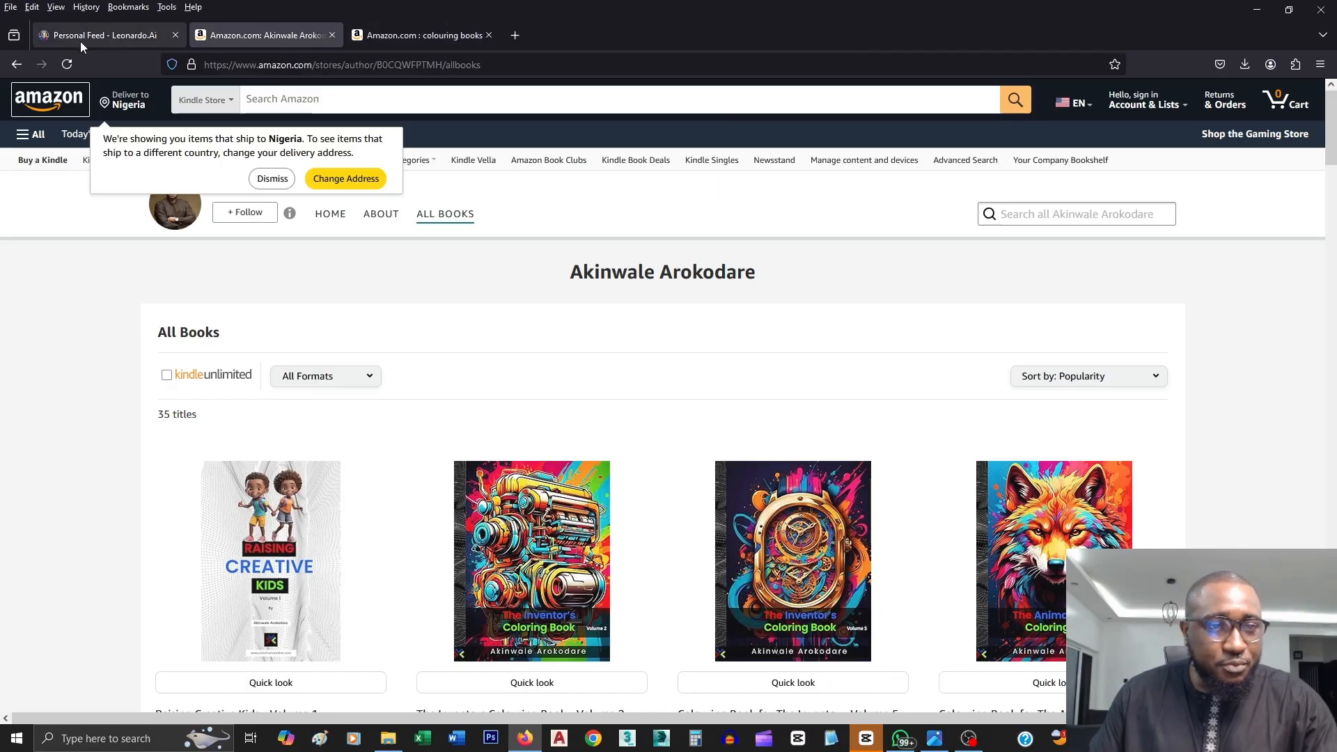
click(81, 39)
scroll(457, 298, down, 5)
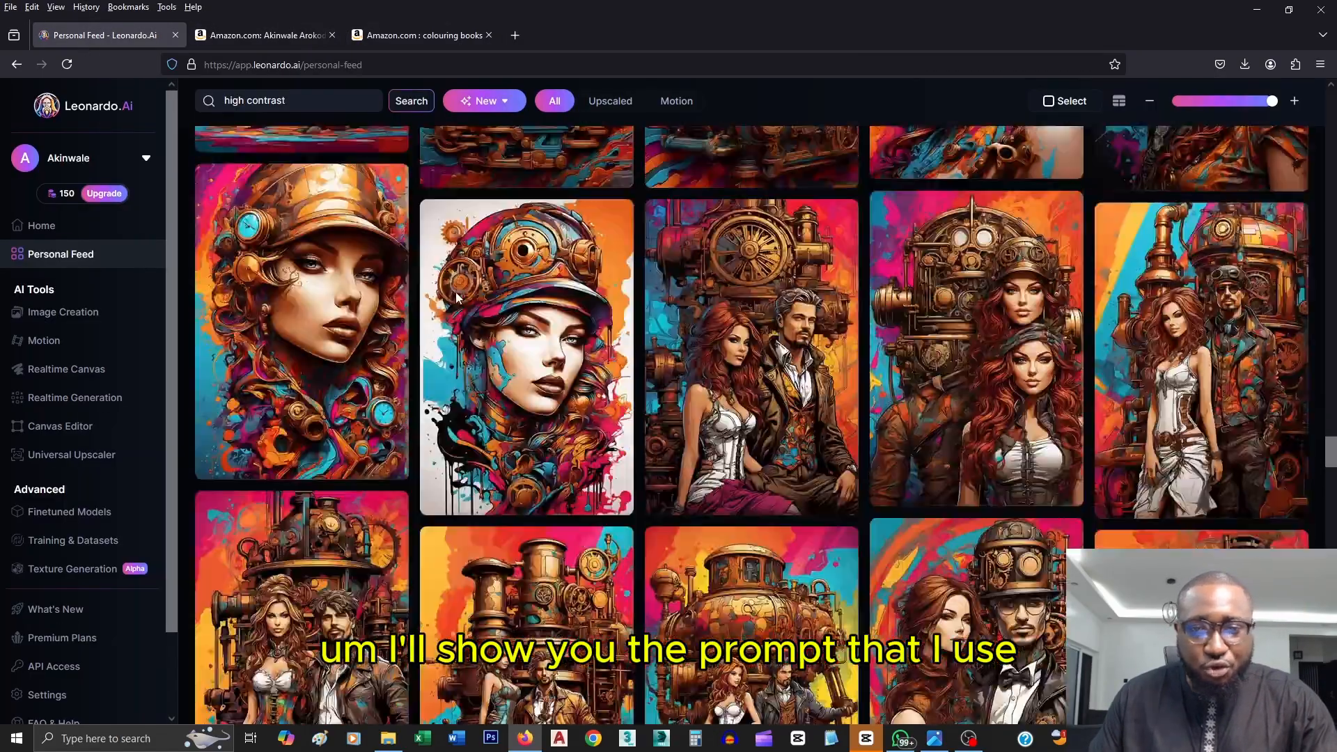
scroll(458, 298, up, 10)
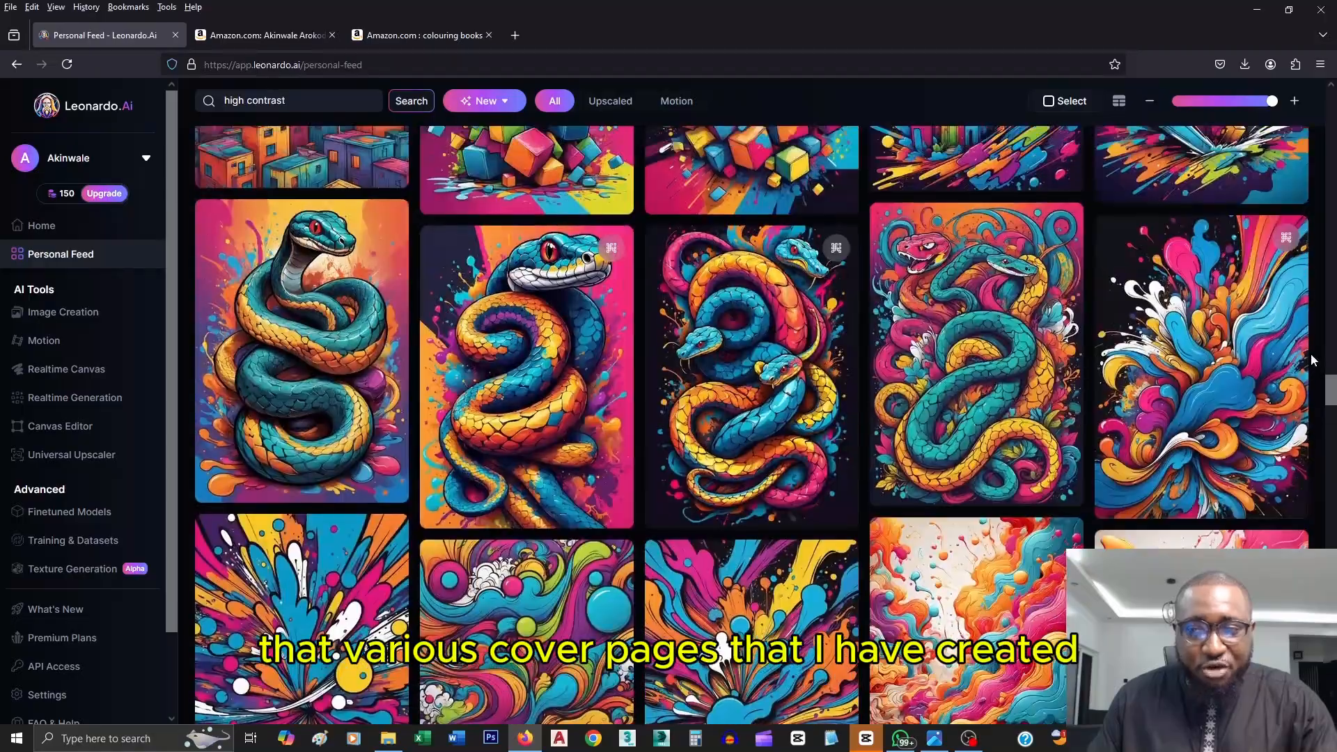
scroll(1312, 360, up, 15)
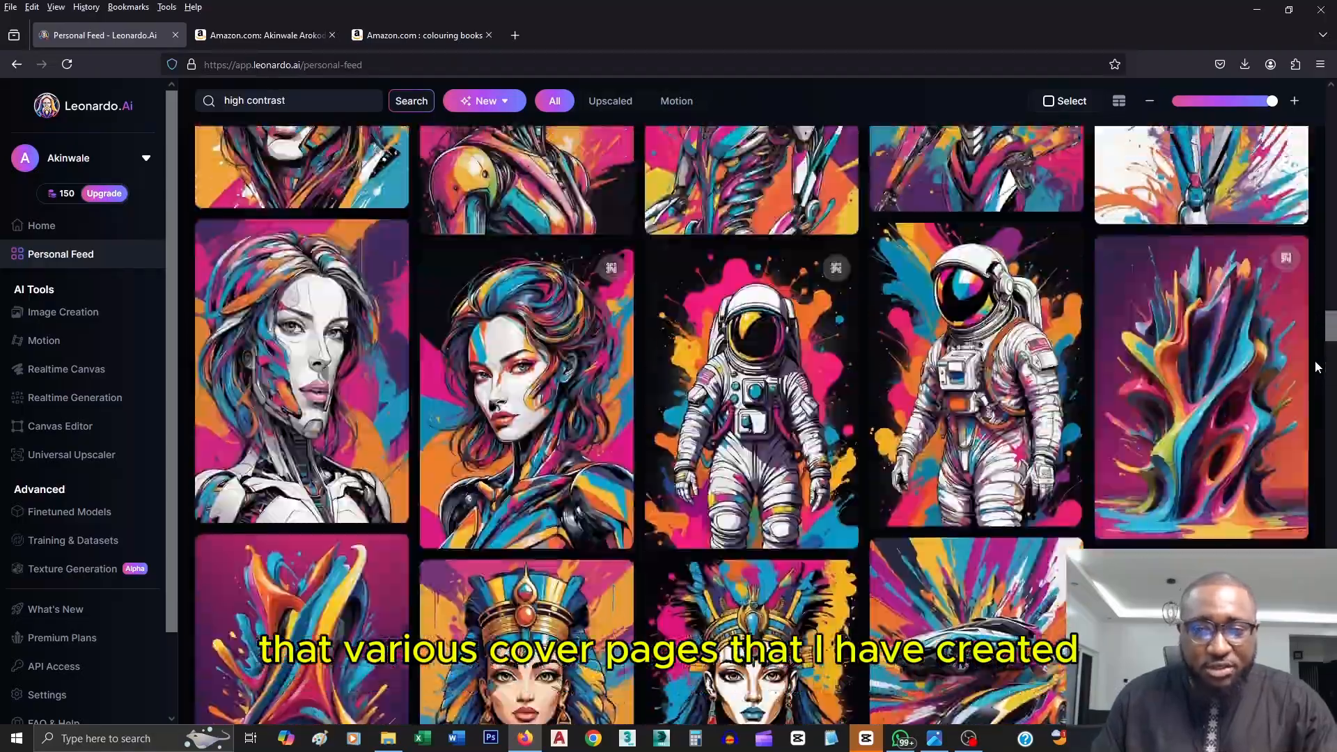
scroll(1316, 367, up, 15)
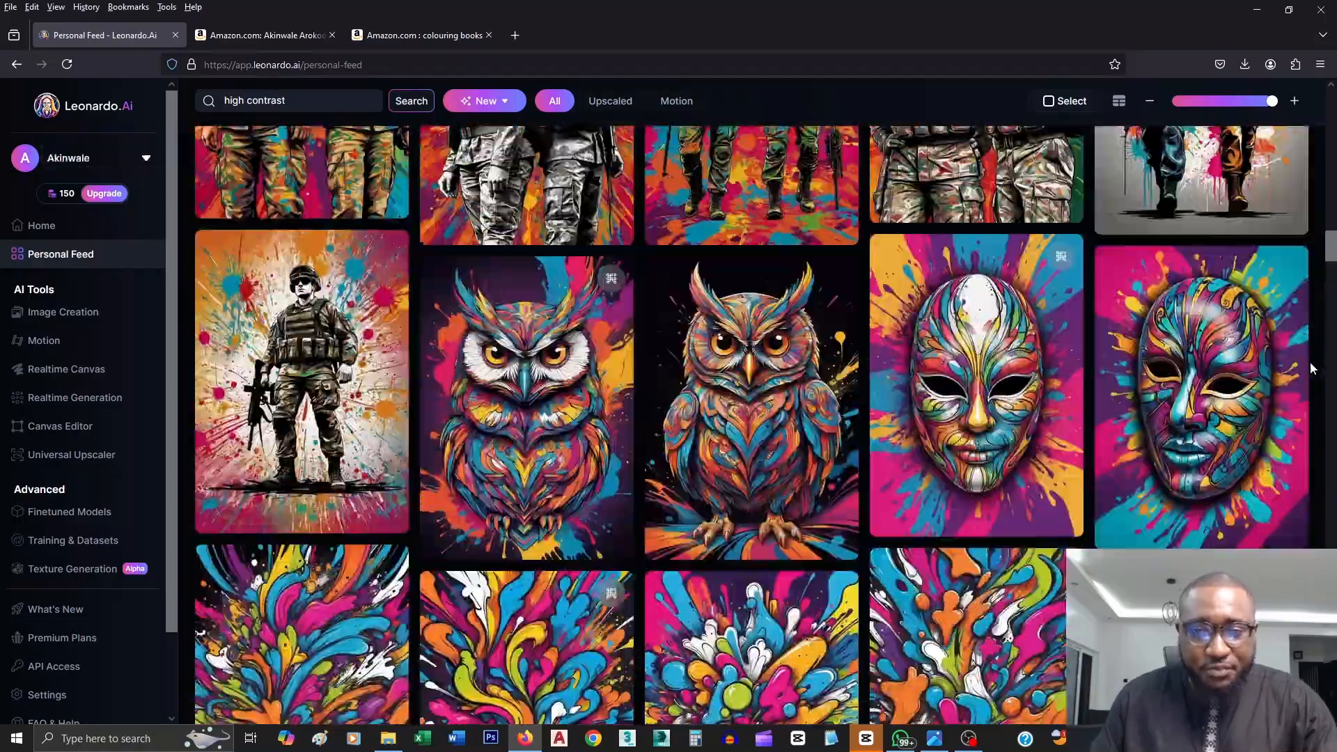
scroll(1312, 369, up, 12)
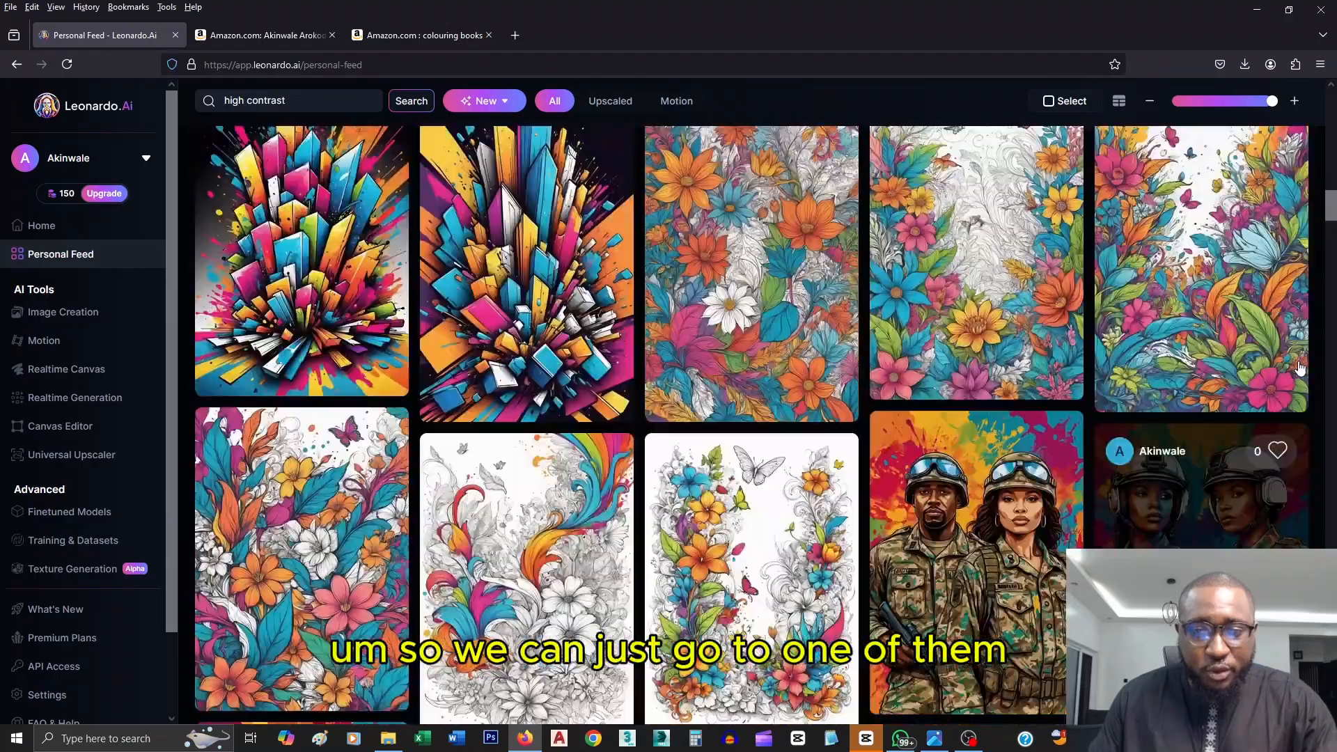
scroll(1299, 367, down, 10)
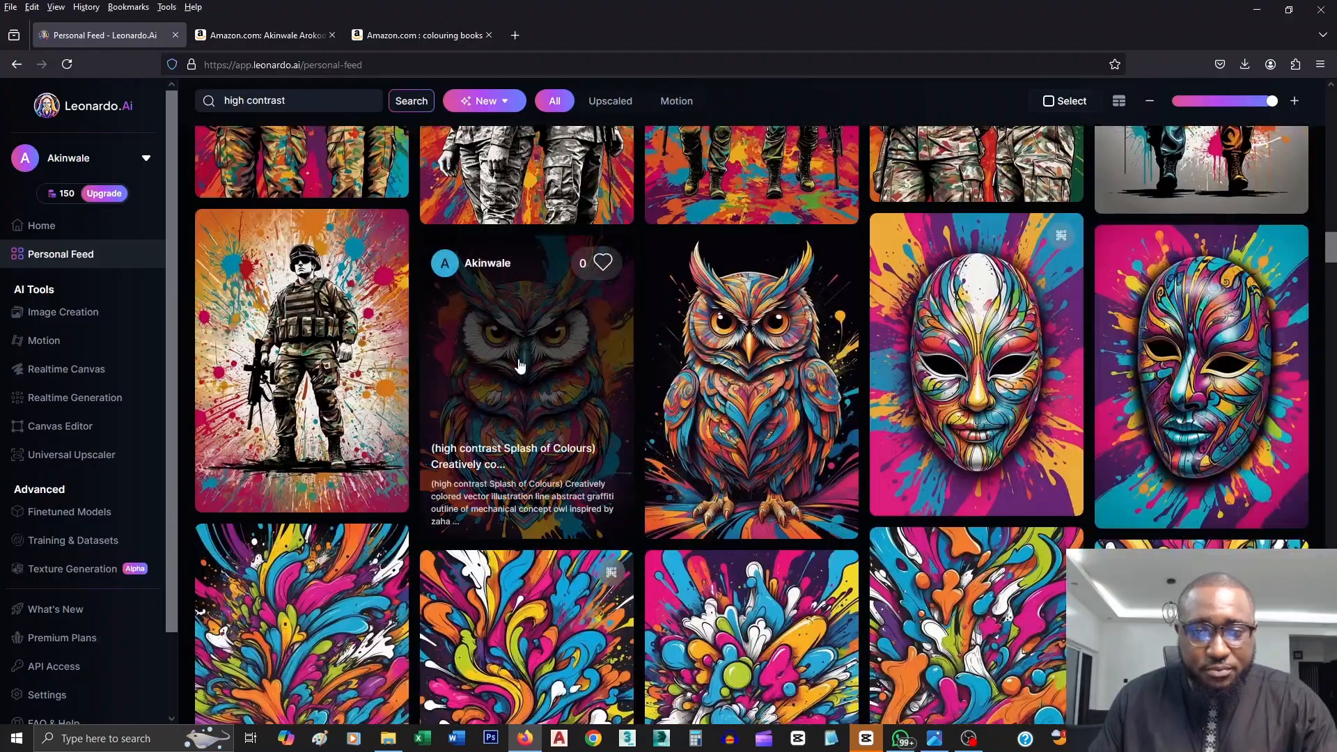
click(519, 366)
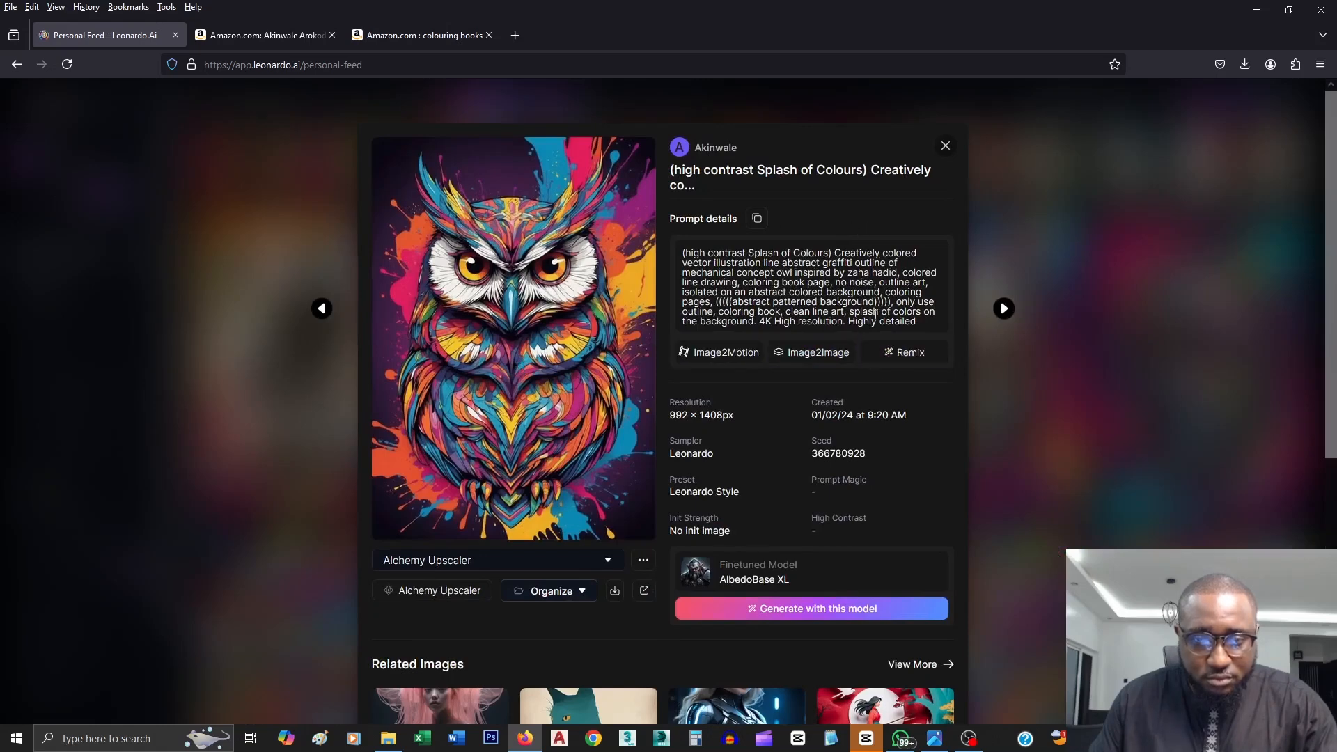
click(900, 359)
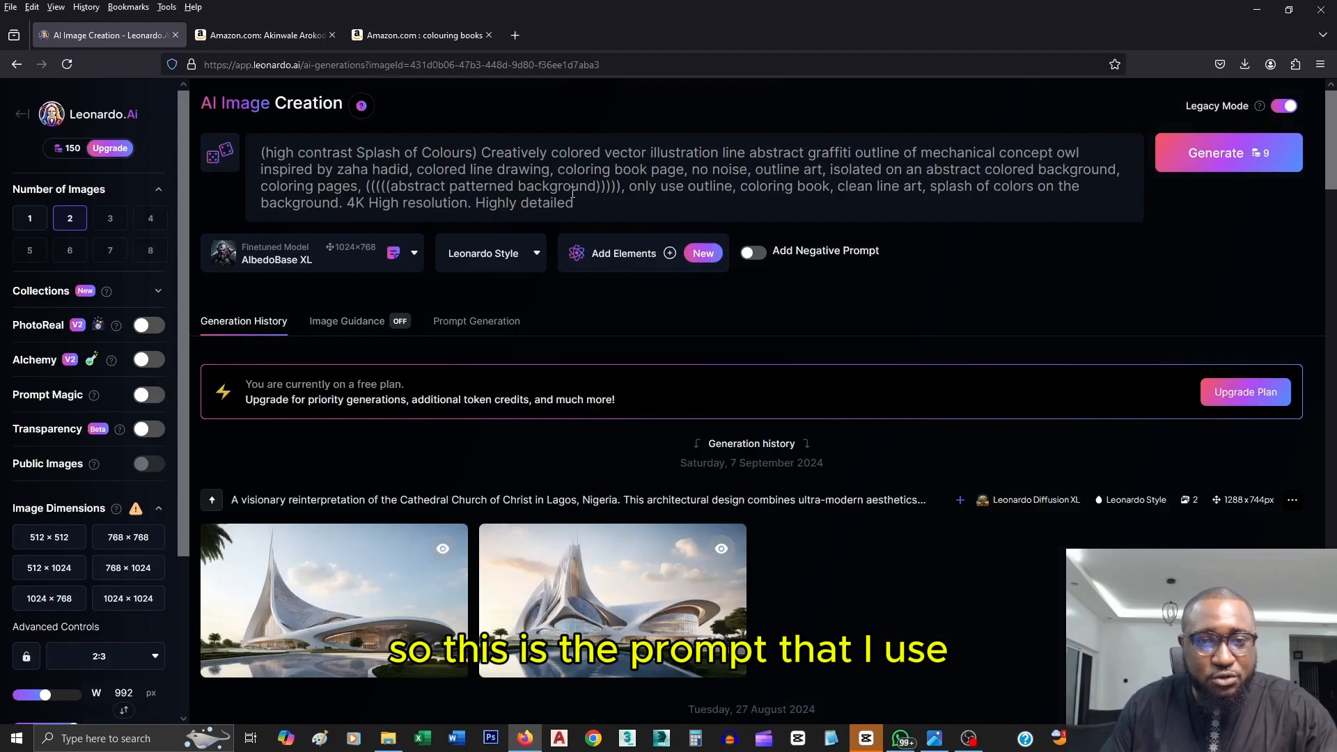
Replace "mechanical concept owl inspired by zaha hadid" in the prompt with "butterflies".
mouse_move(576, 203)
mouse_down()
mouse_move(374, 152)
mouse_move(265, 153)
mouse_up()
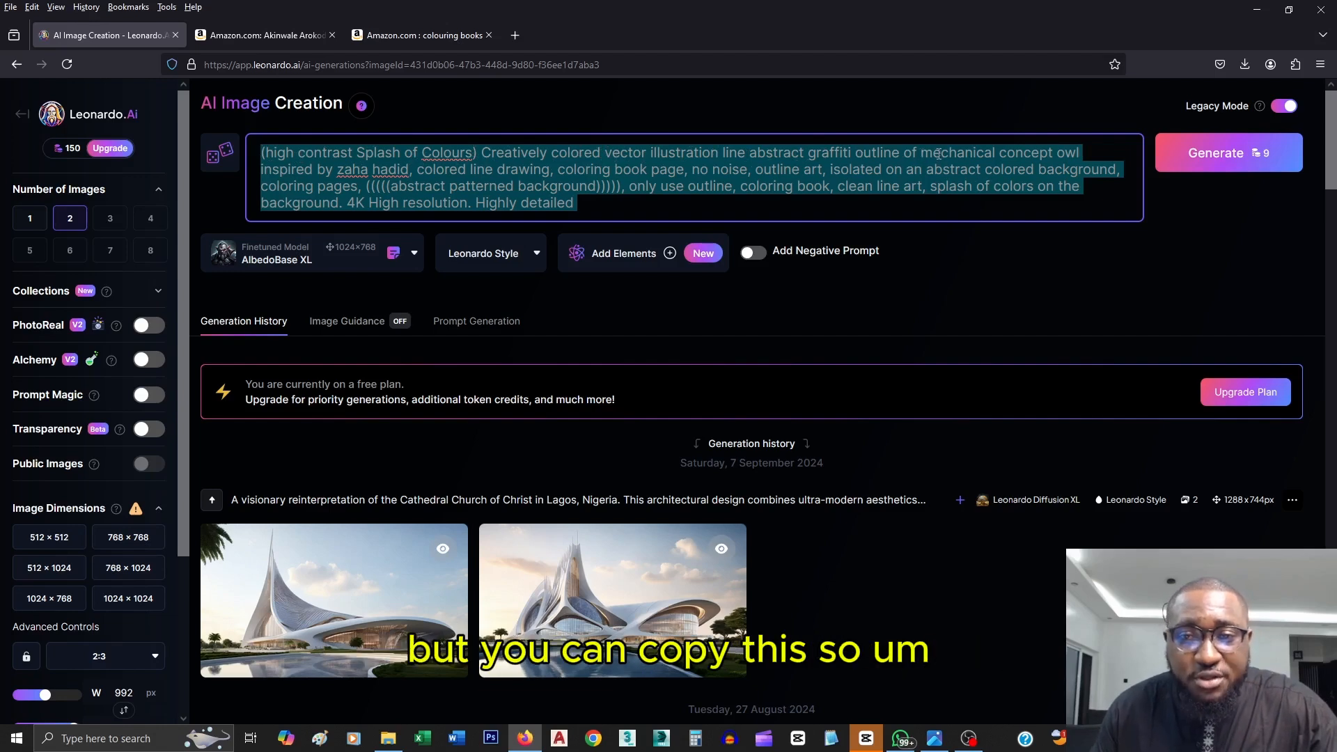
click(961, 172)
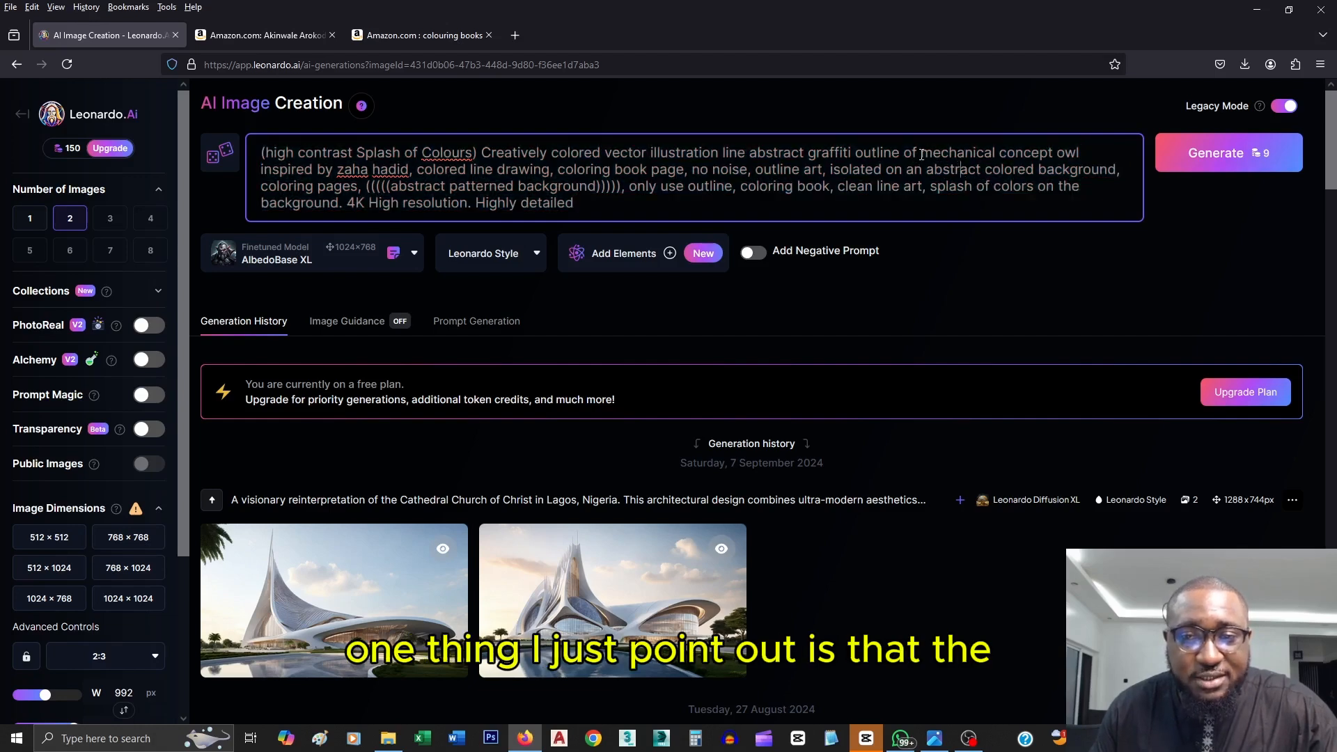
drag(924, 154, 413, 174)
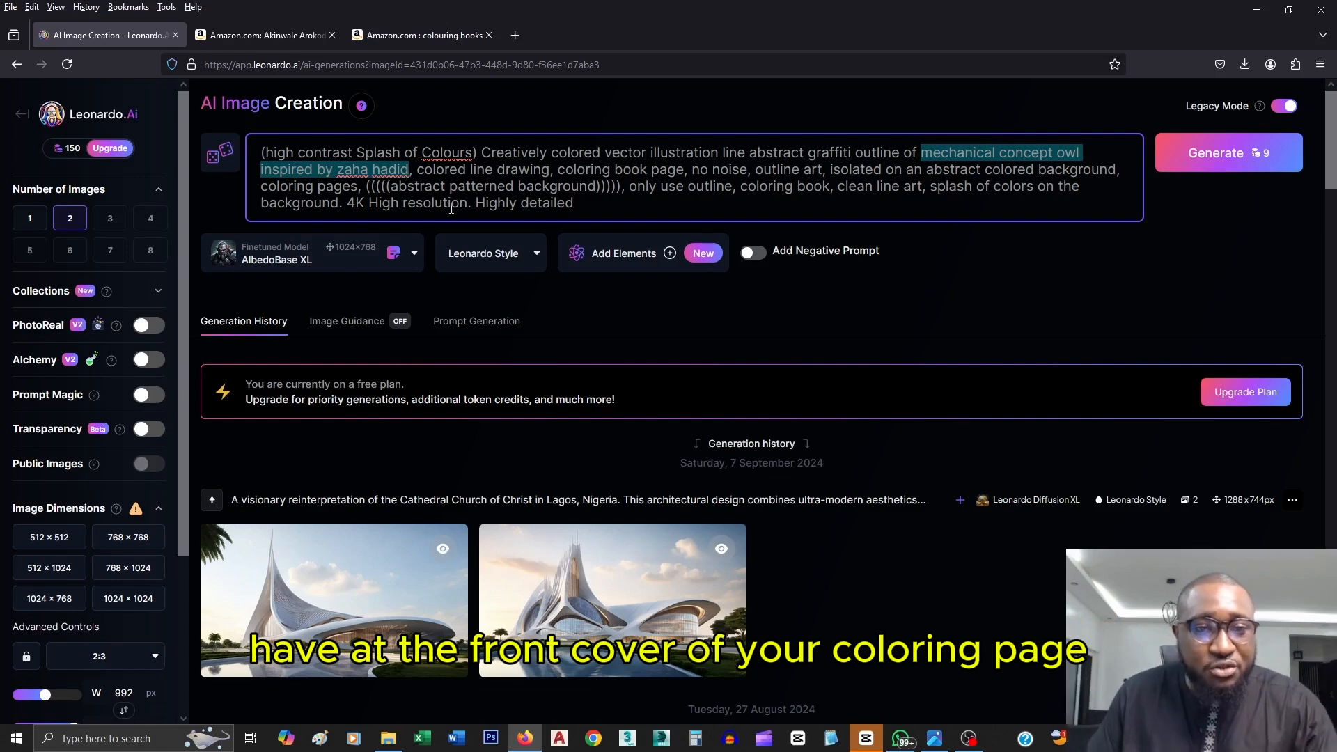
click(440, 184)
drag(409, 170, 920, 156)
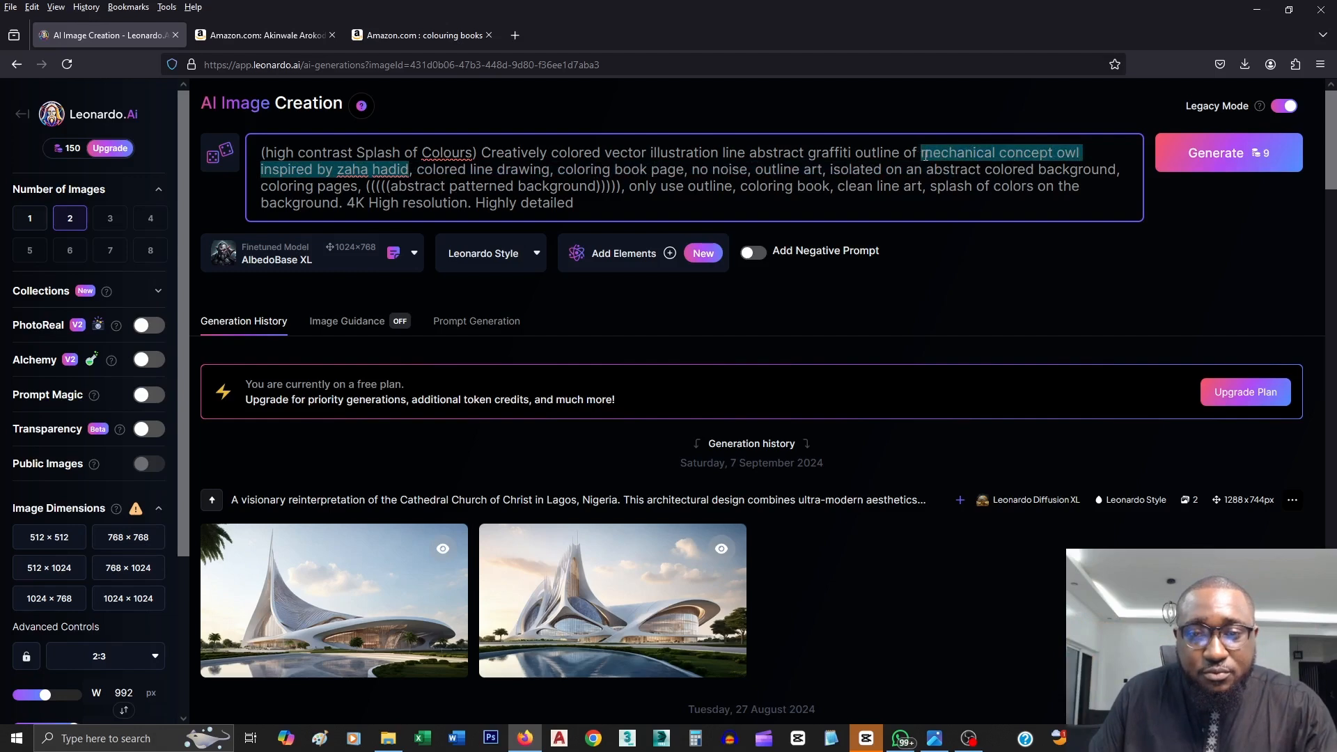
key(BackSpace)
text(butter)
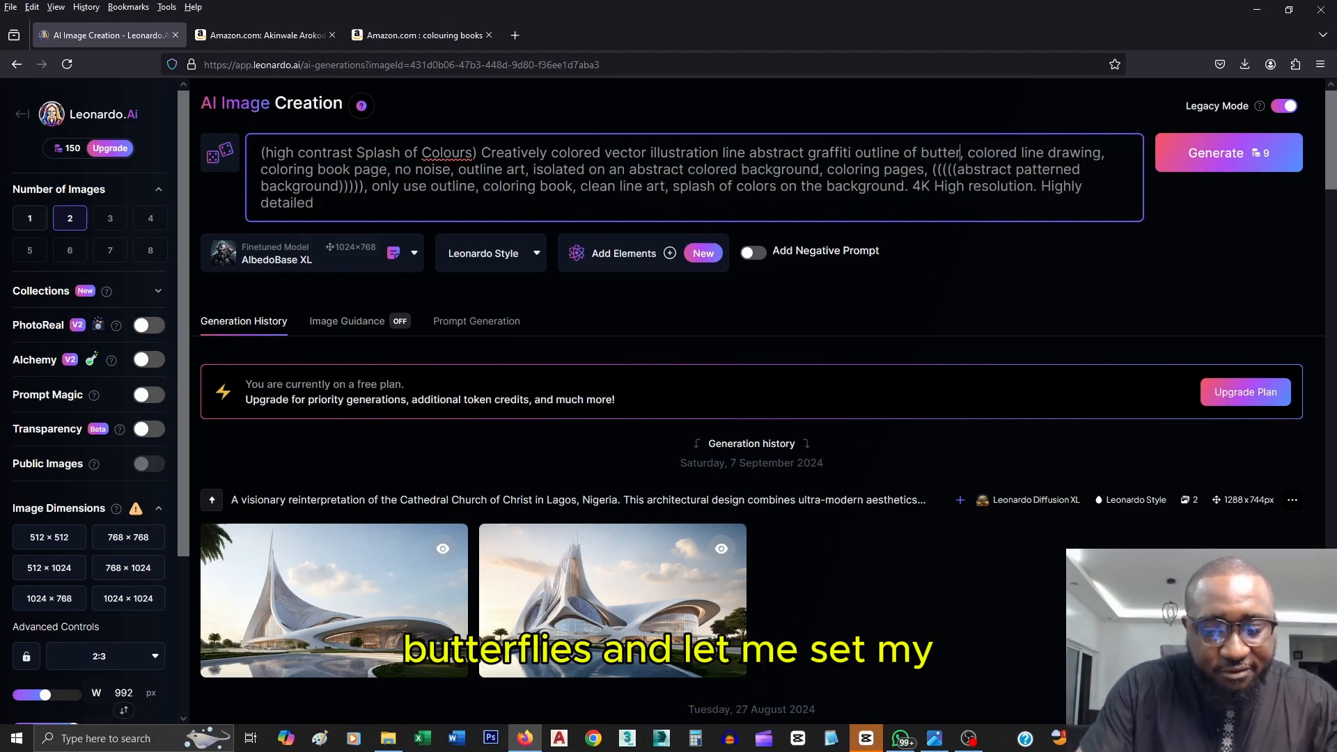
text(flies)
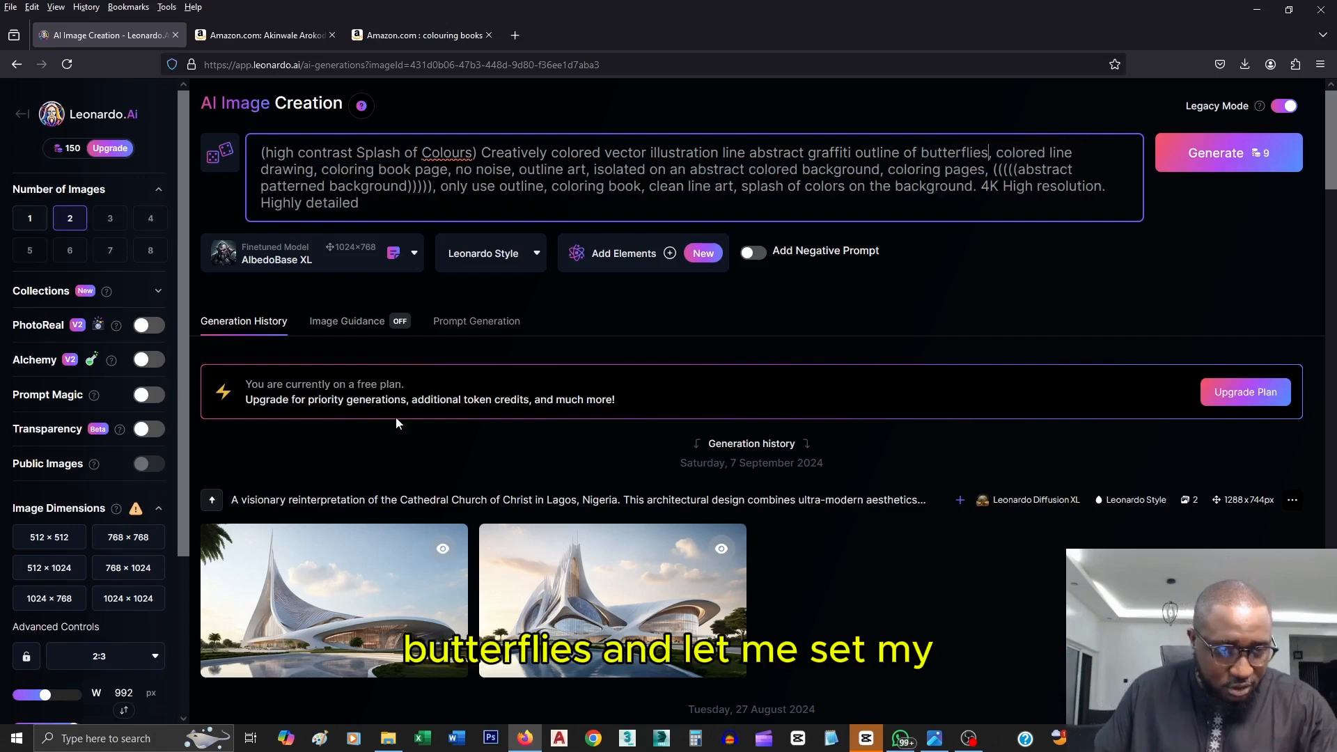
Set the image width to 960 px and generate two images from the butterflies prompt.
scroll(108, 495, down, 3)
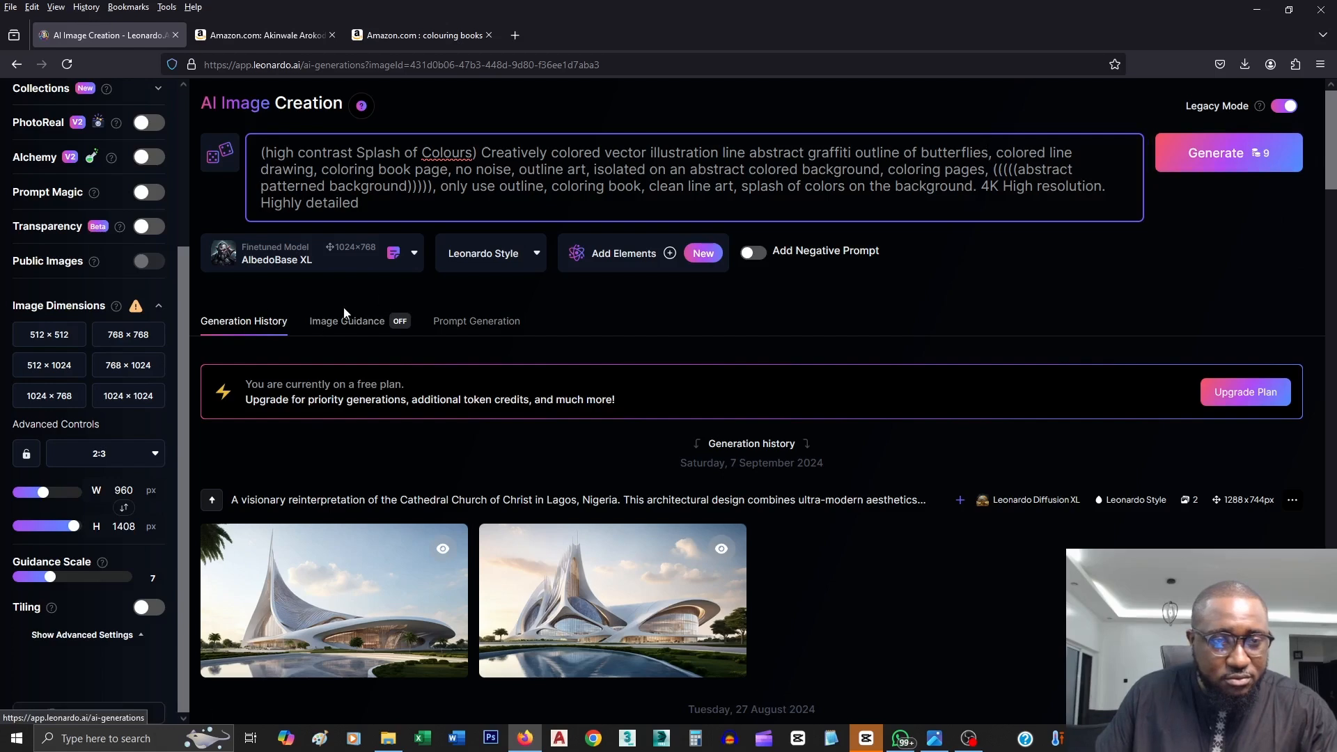
scroll(129, 268, up, 1)
scroll(129, 268, up, 3)
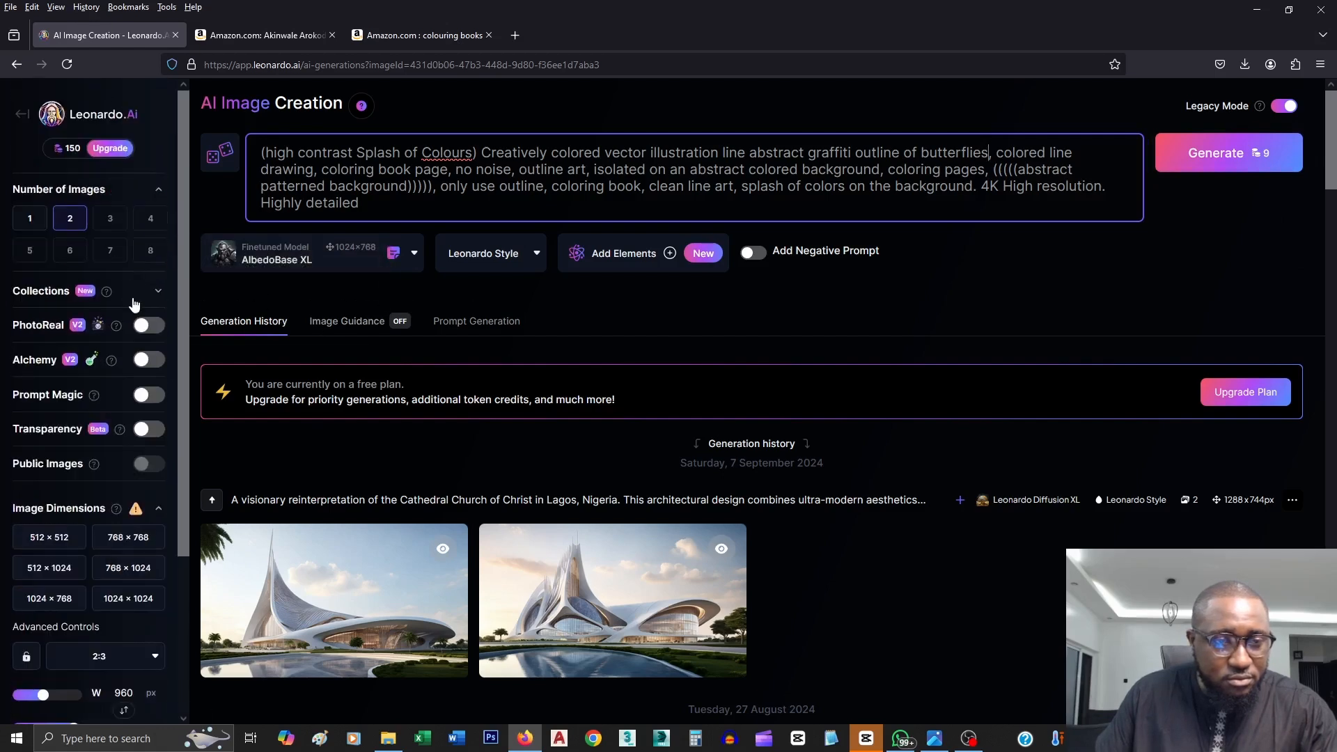
click(1242, 161)
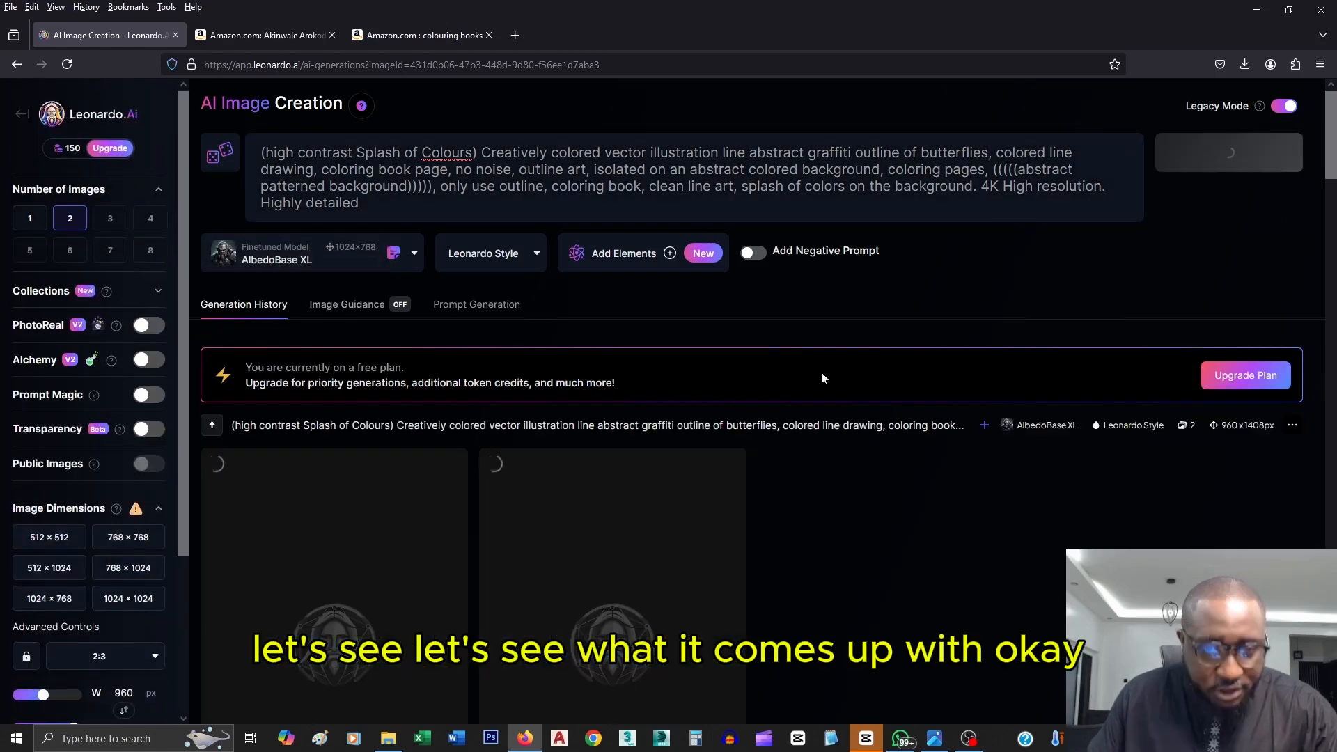
scroll(826, 373, down, 4)
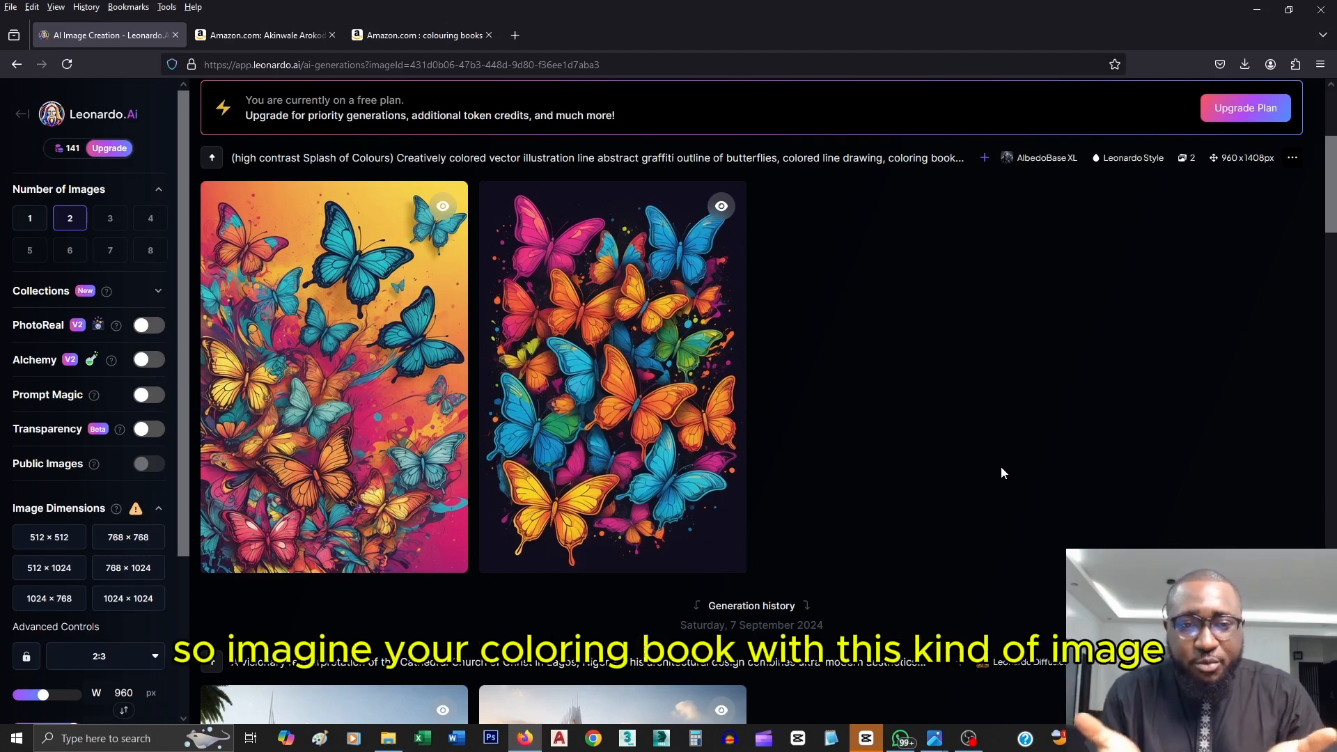
Switch to the photo viewer to examine the dark-background butterfly image at a larger size.
key(alt+Tab)
key(alt+Tab)
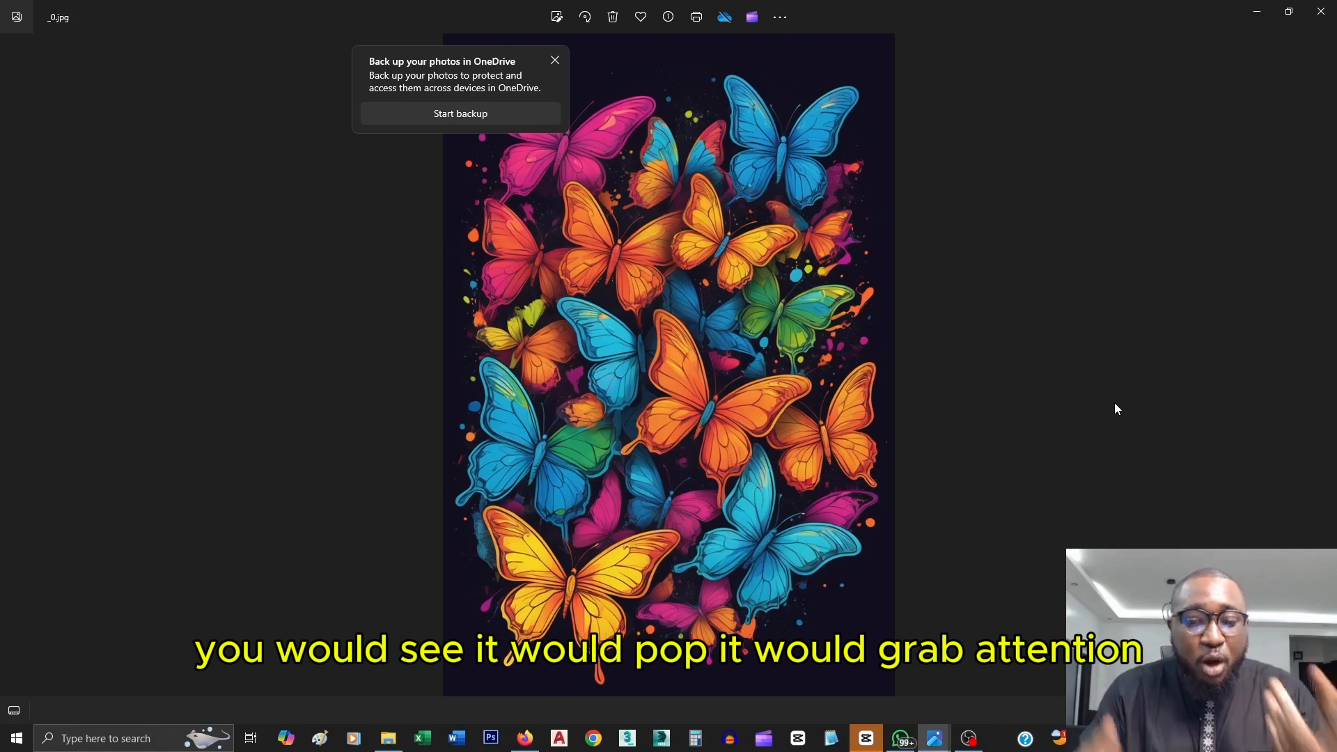
Compare the two butterfly images, then return to Leonardo.Ai to examine the "(high contrast Splash of Colours)" phrase in the prompt.
key(Right)
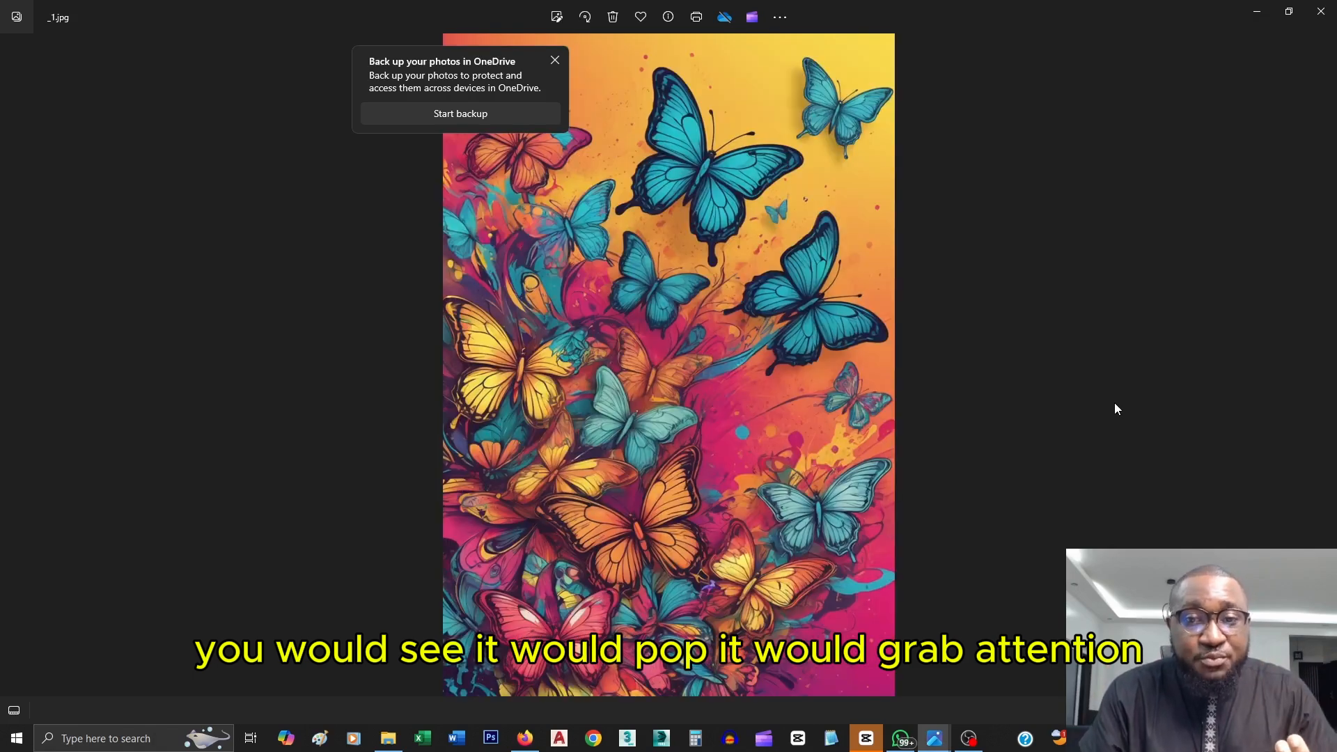
key(Left)
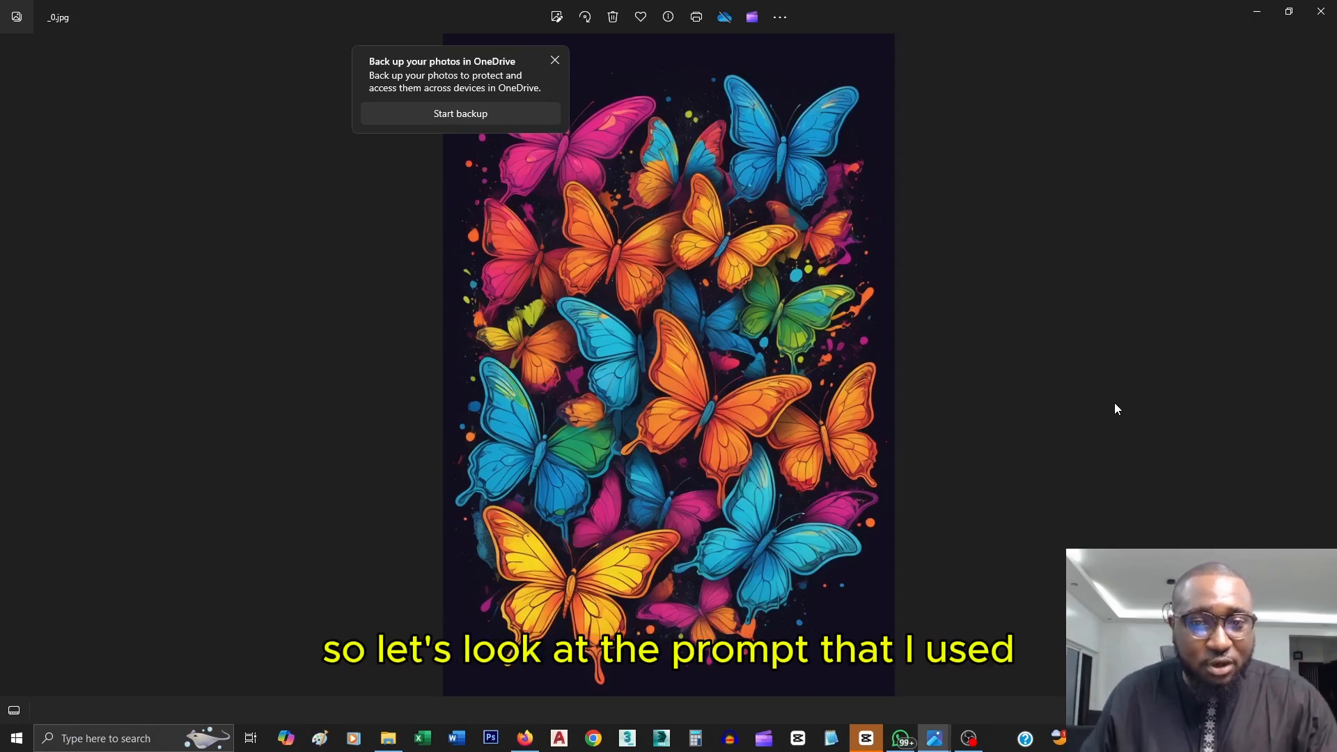
key(alt+Tab)
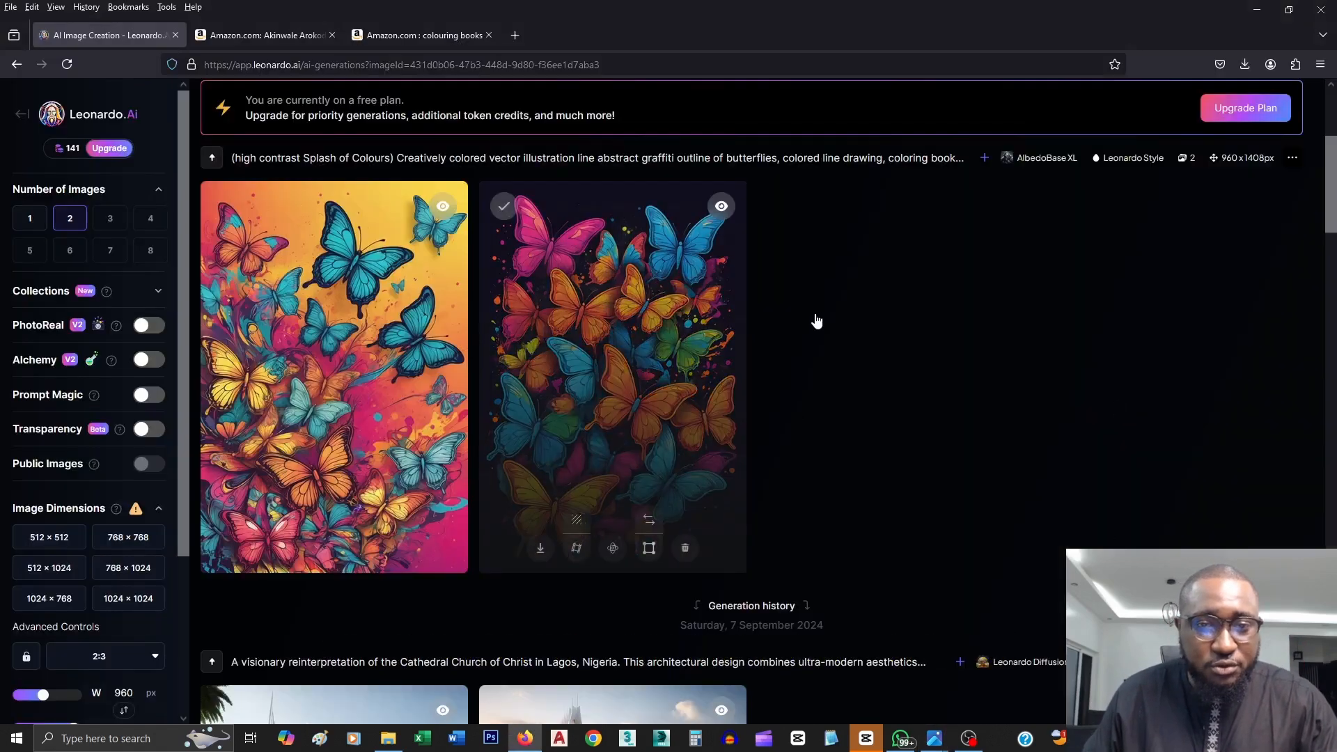
scroll(815, 320, up, 4)
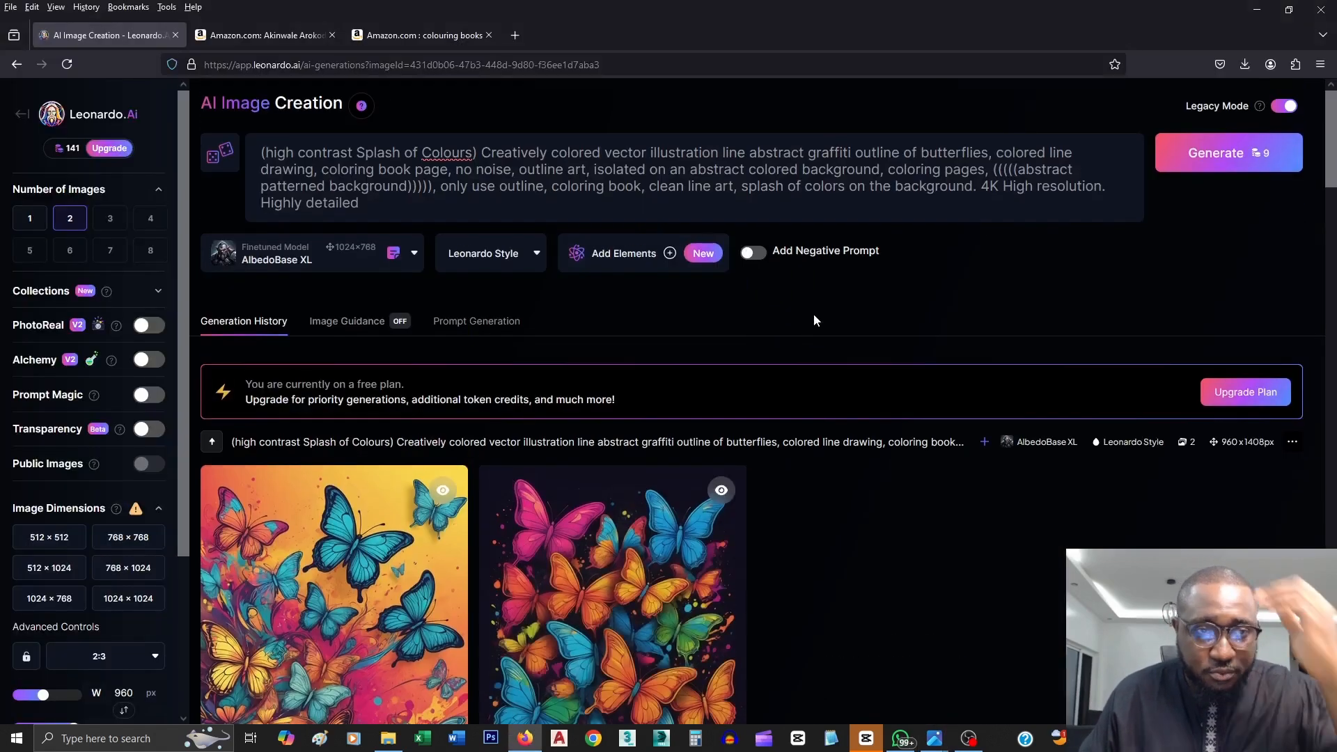
click(480, 151)
drag(480, 151, 261, 152)
click(474, 153)
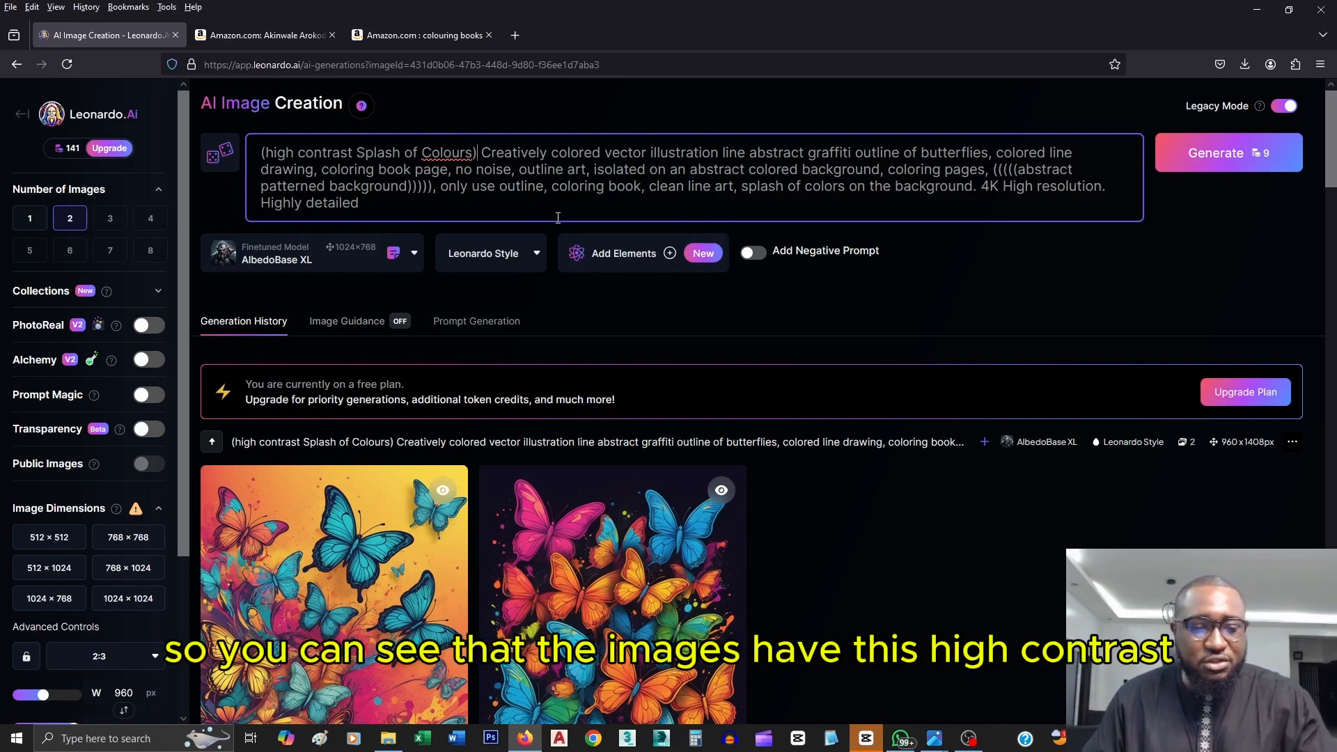
Check the prompt phrase "splash of colors on the background" against the enlarged dark-background butterfly image in the photo viewer.
key(alt+Tab)
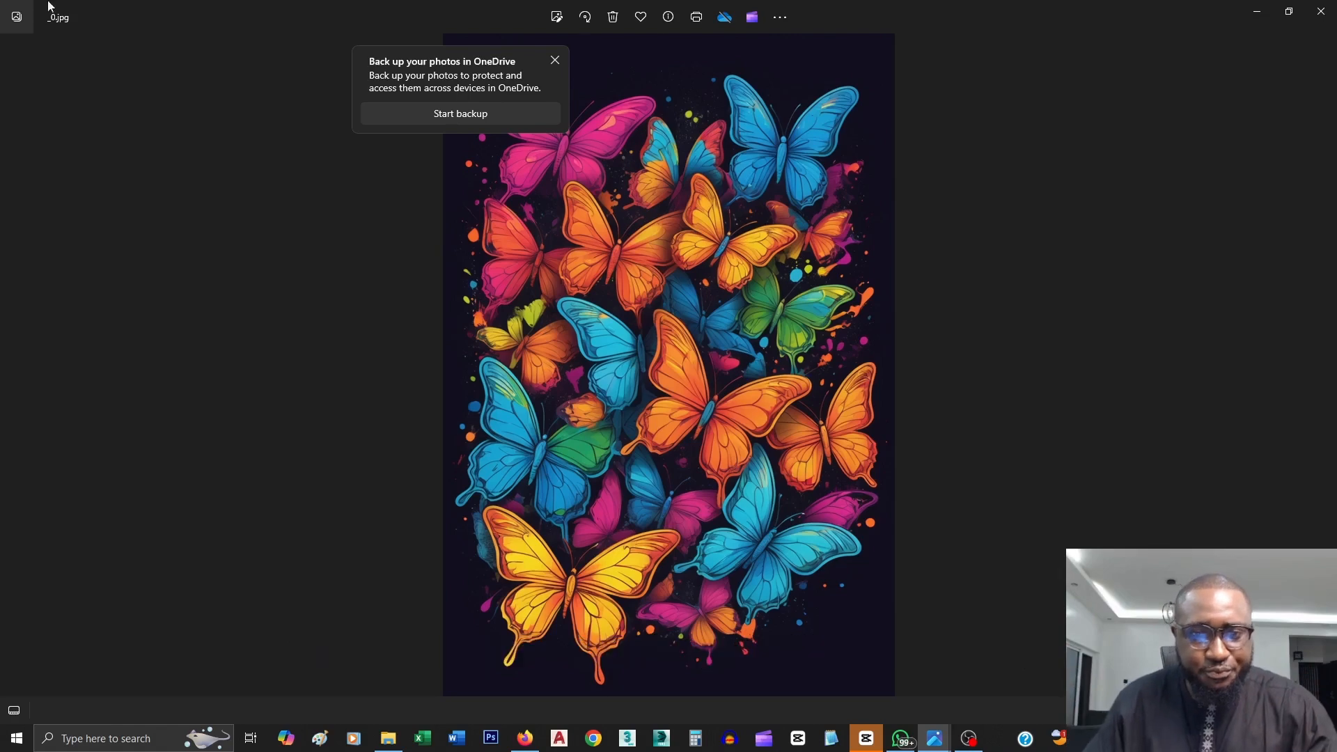
key(alt+Tab)
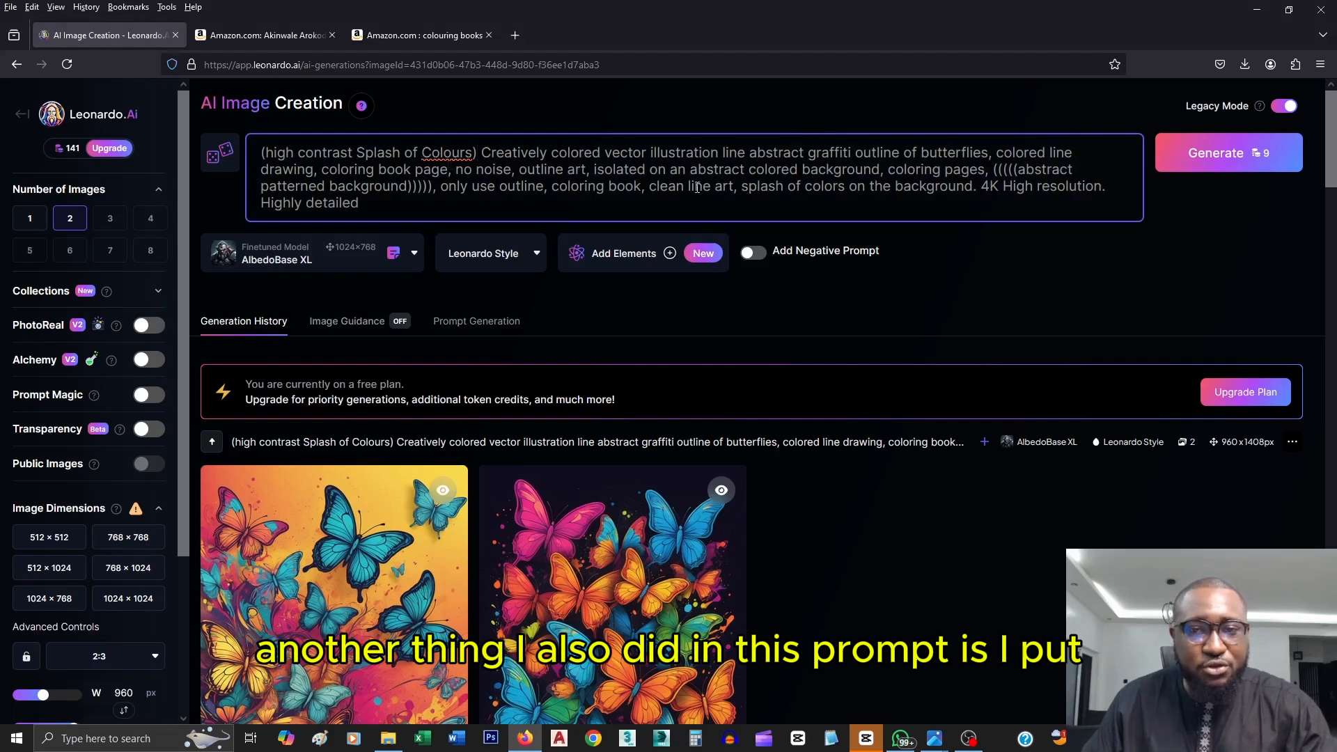
drag(742, 186, 979, 187)
scroll(817, 200, down, 4)
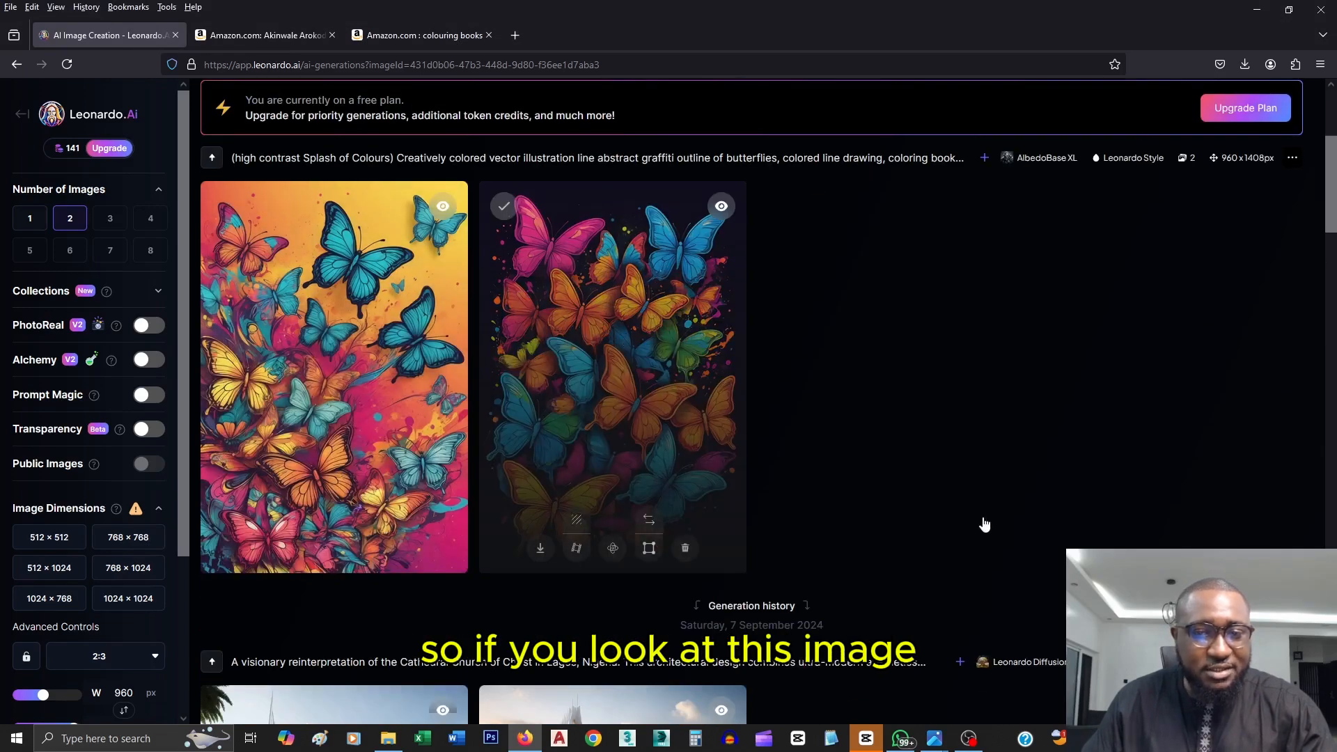
key(alt+Tab)
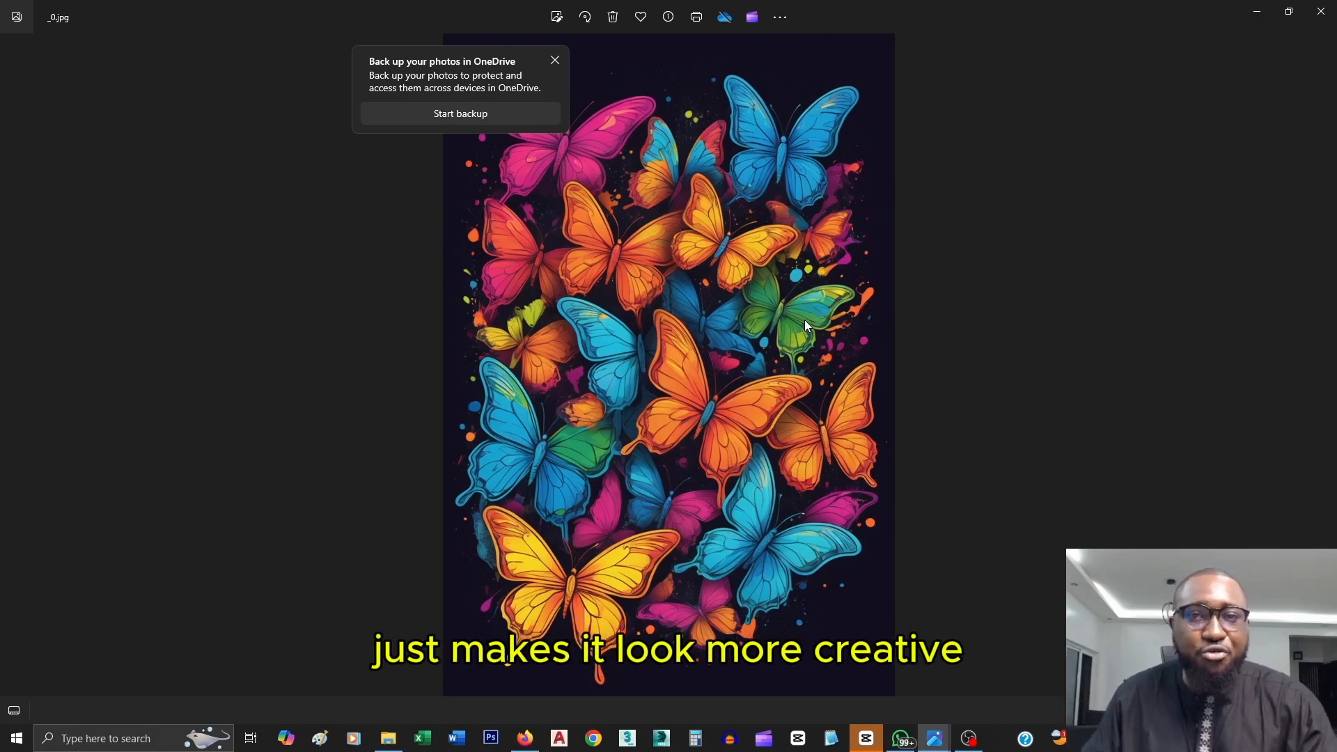
Switch back to Leonardo.Ai and examine the "4K High resolution" and "abstract patterned background" phrases in the prompt.
key(alt+Tab)
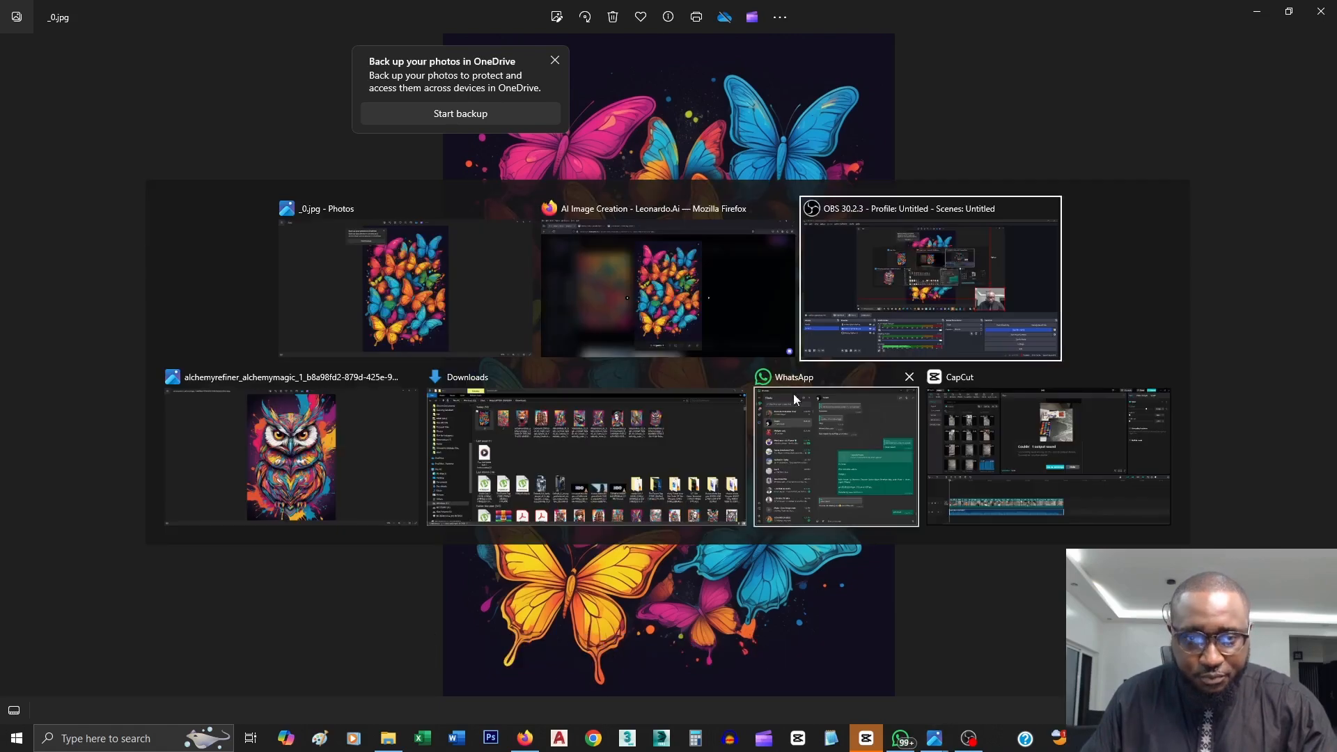
click(731, 293)
click(868, 329)
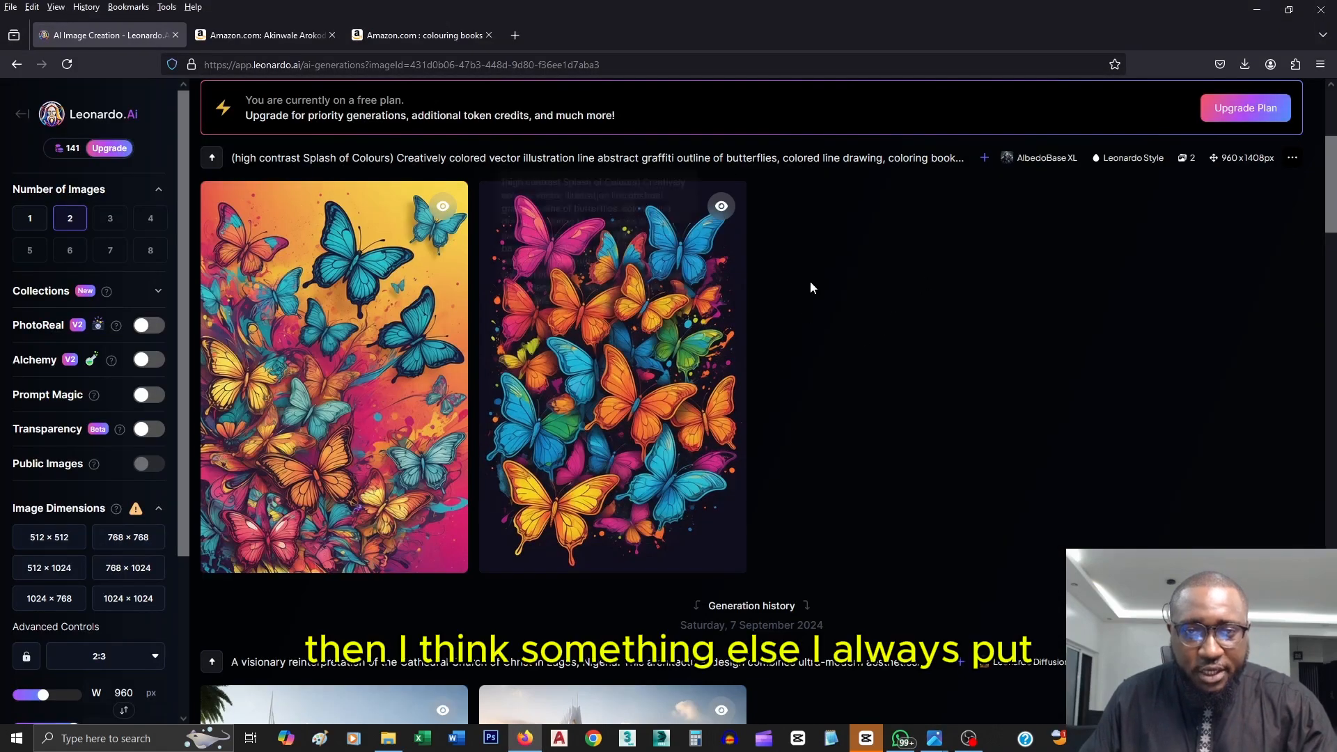
scroll(809, 281, up, 4)
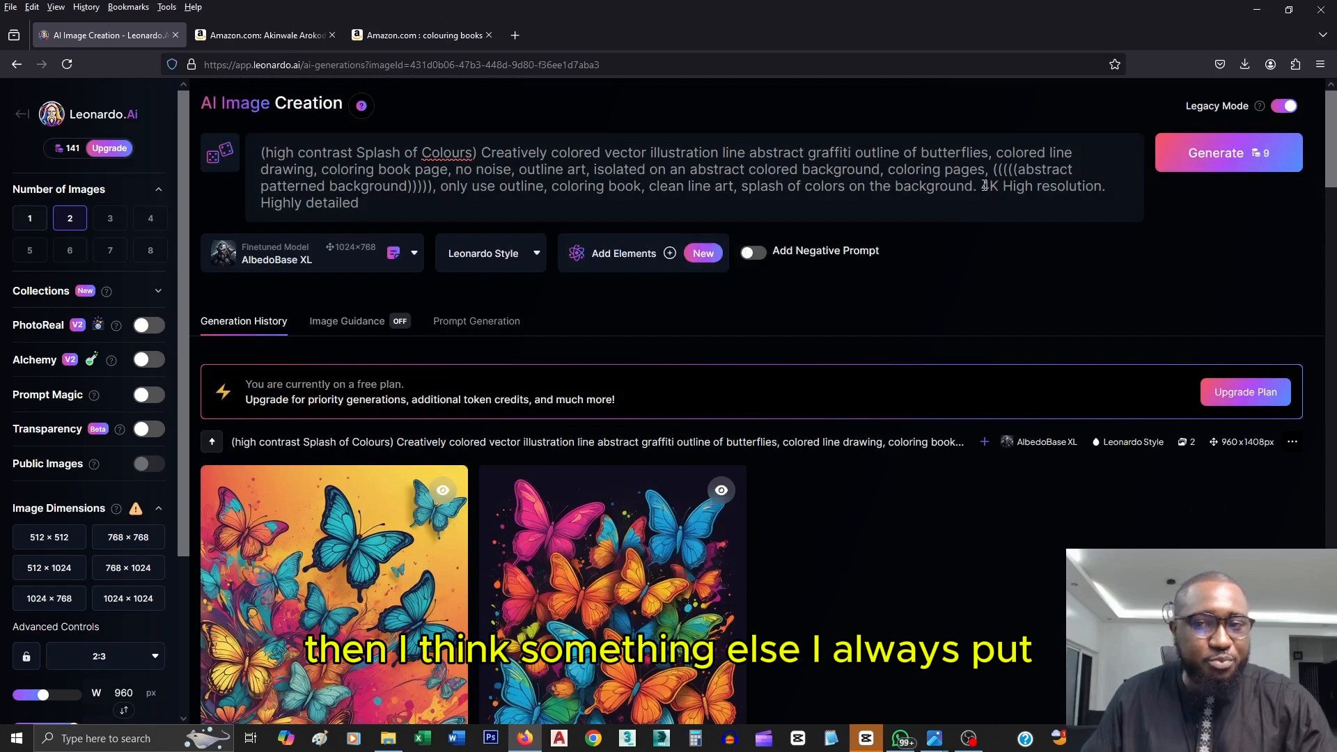
drag(982, 187, 1108, 188)
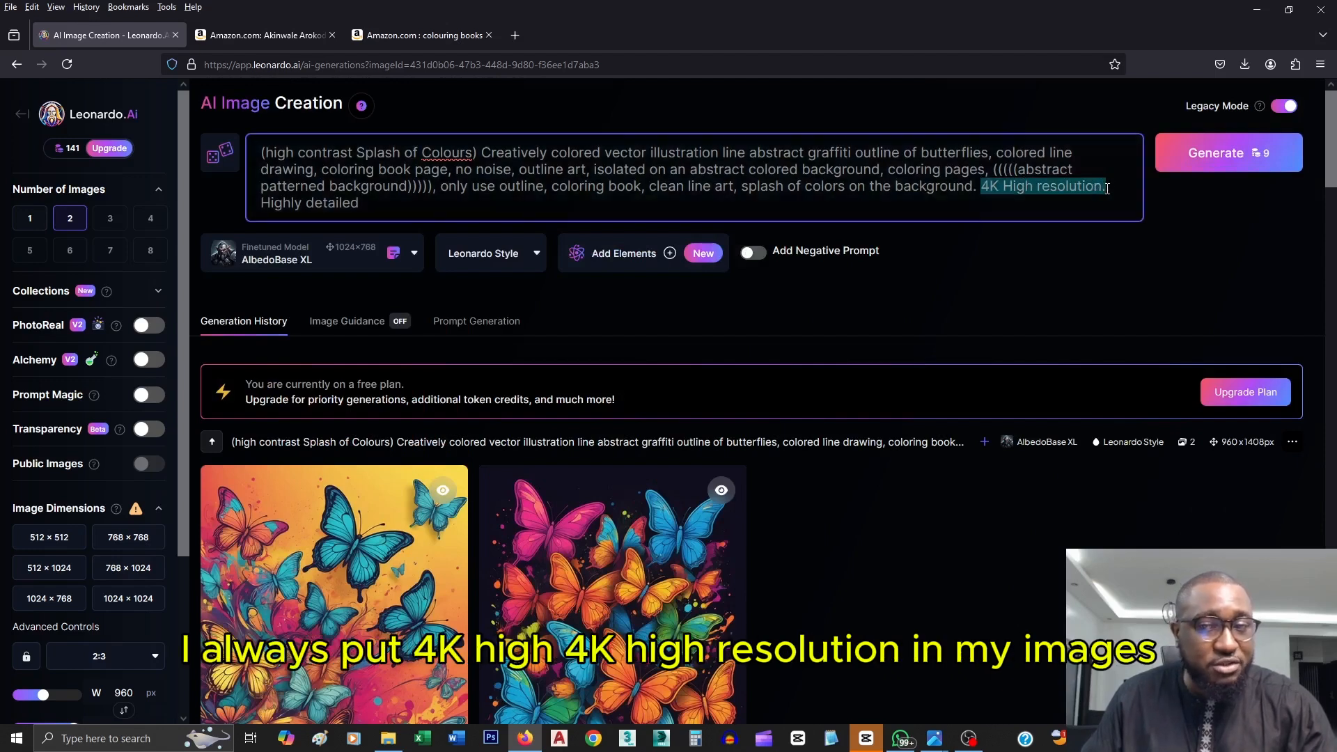
click(1015, 186)
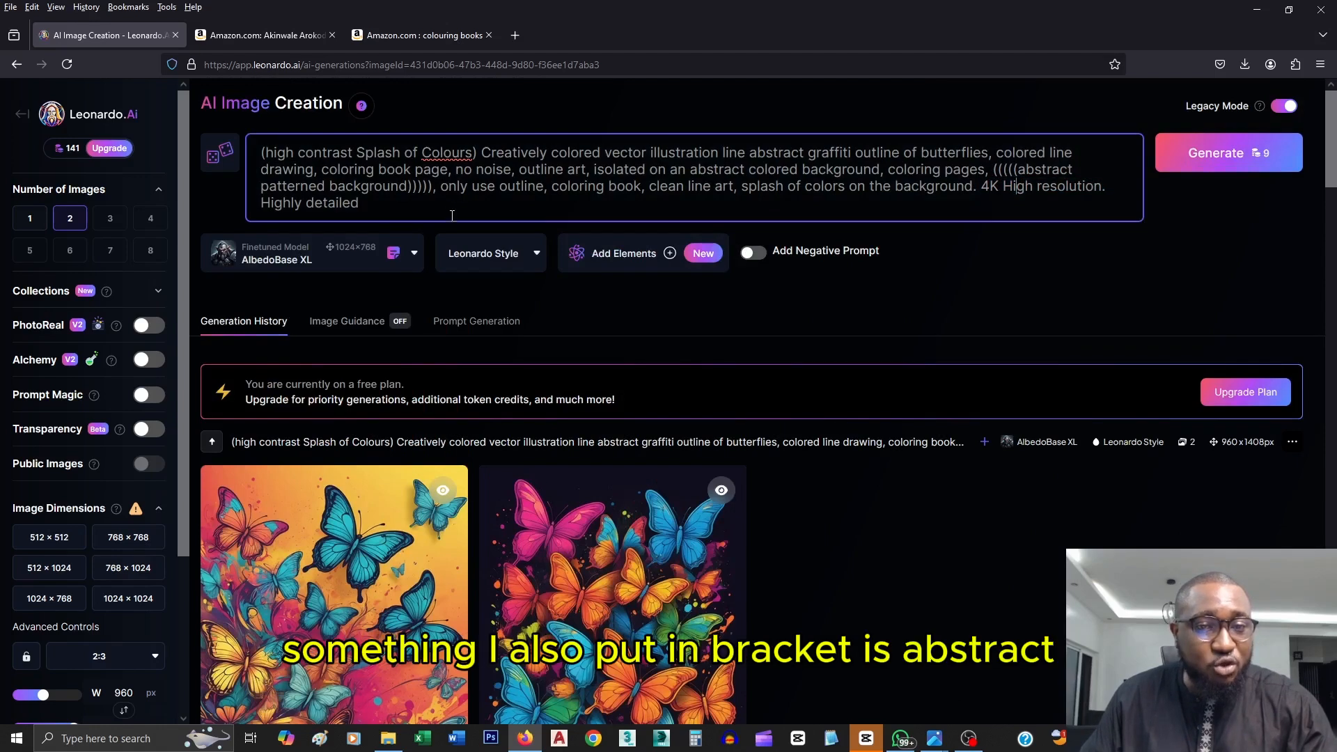
drag(411, 187, 1017, 171)
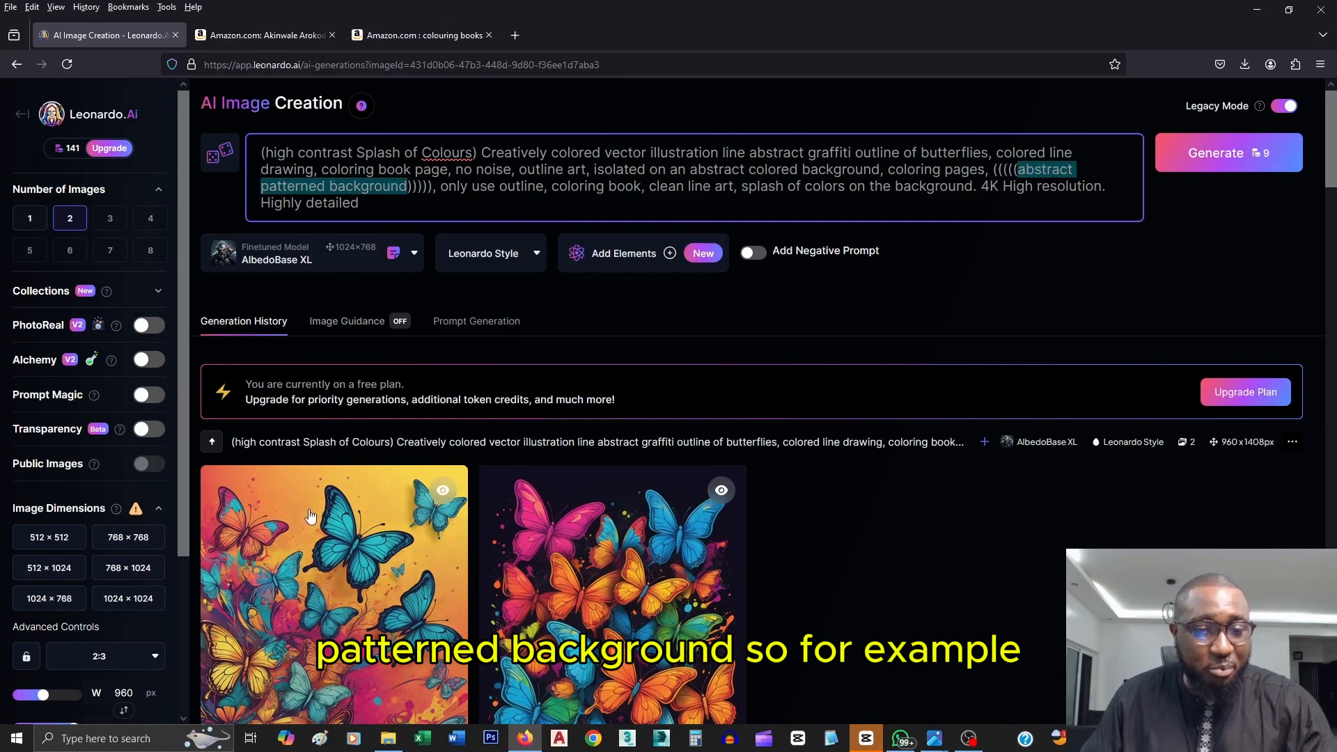
click(996, 174)
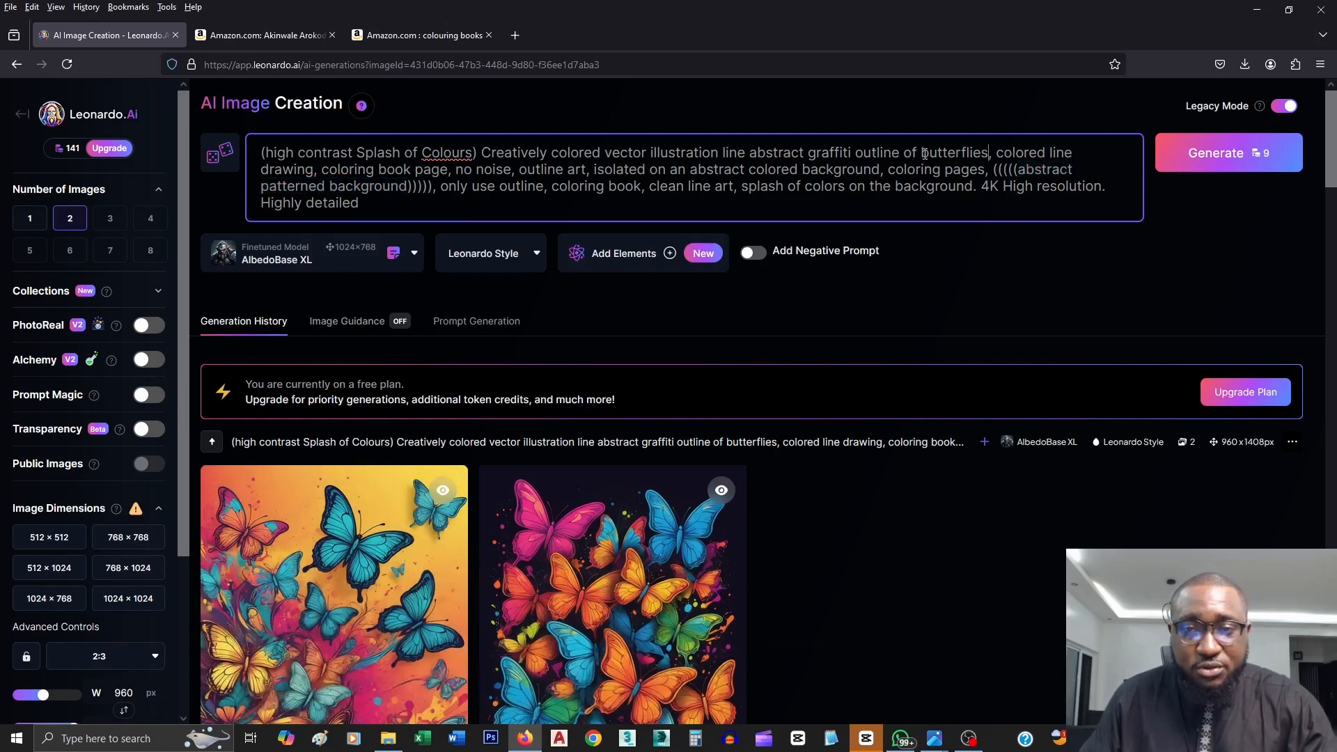
Replace "butterflies" in the prompt with "mechanical robot inspired by hans giger".
drag(921, 153, 989, 156)
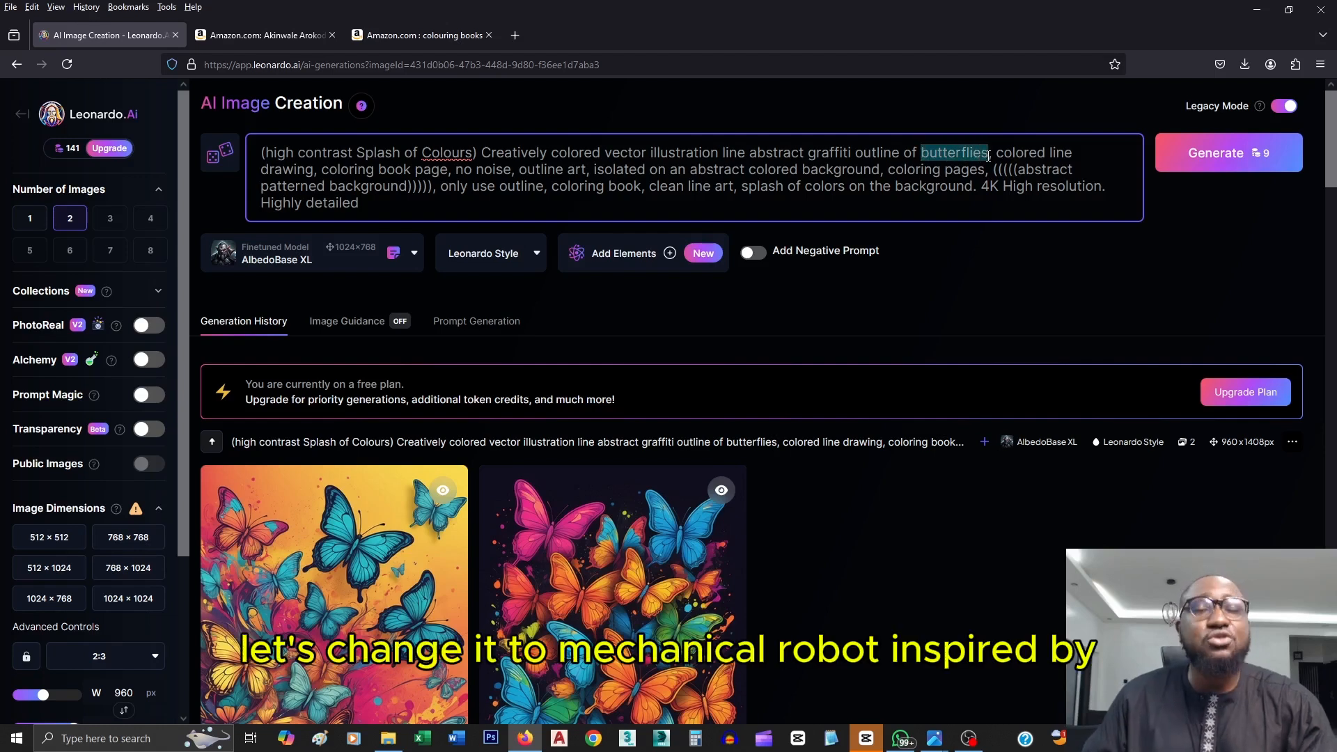
text(mechanical )
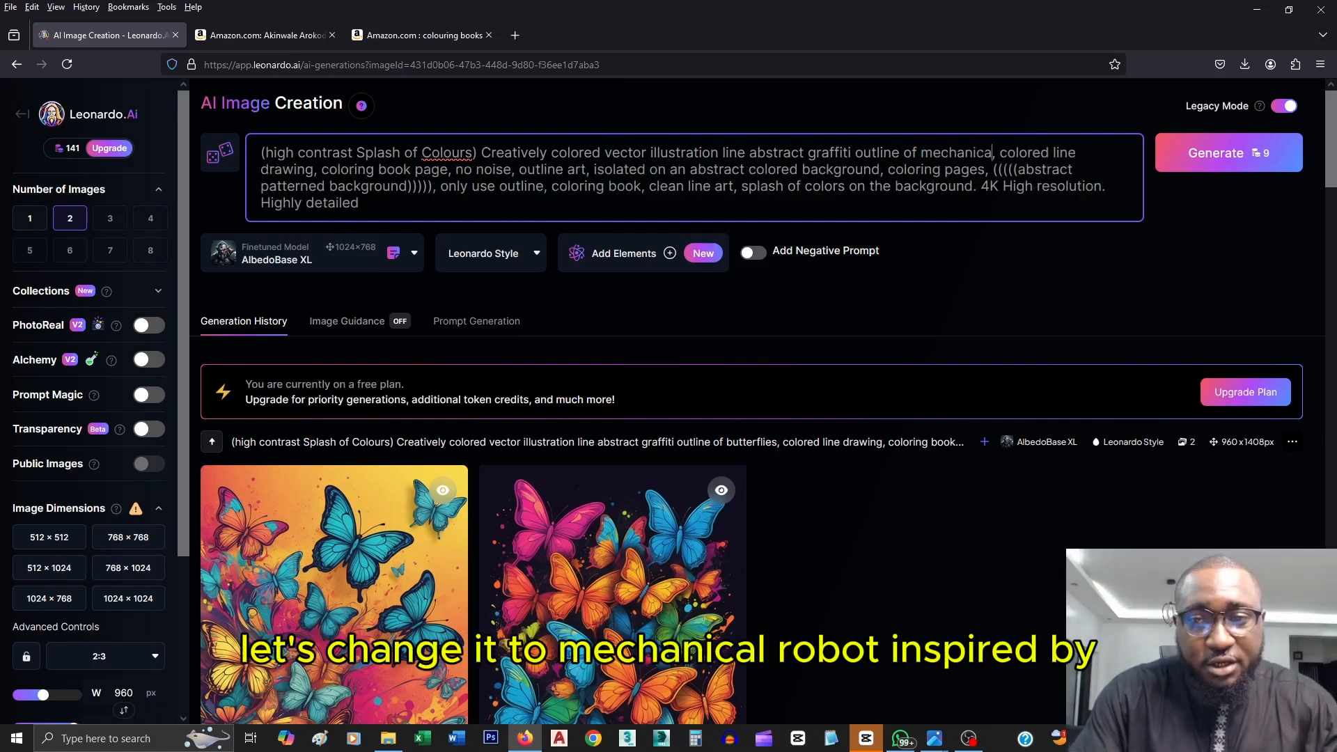
text(robot in)
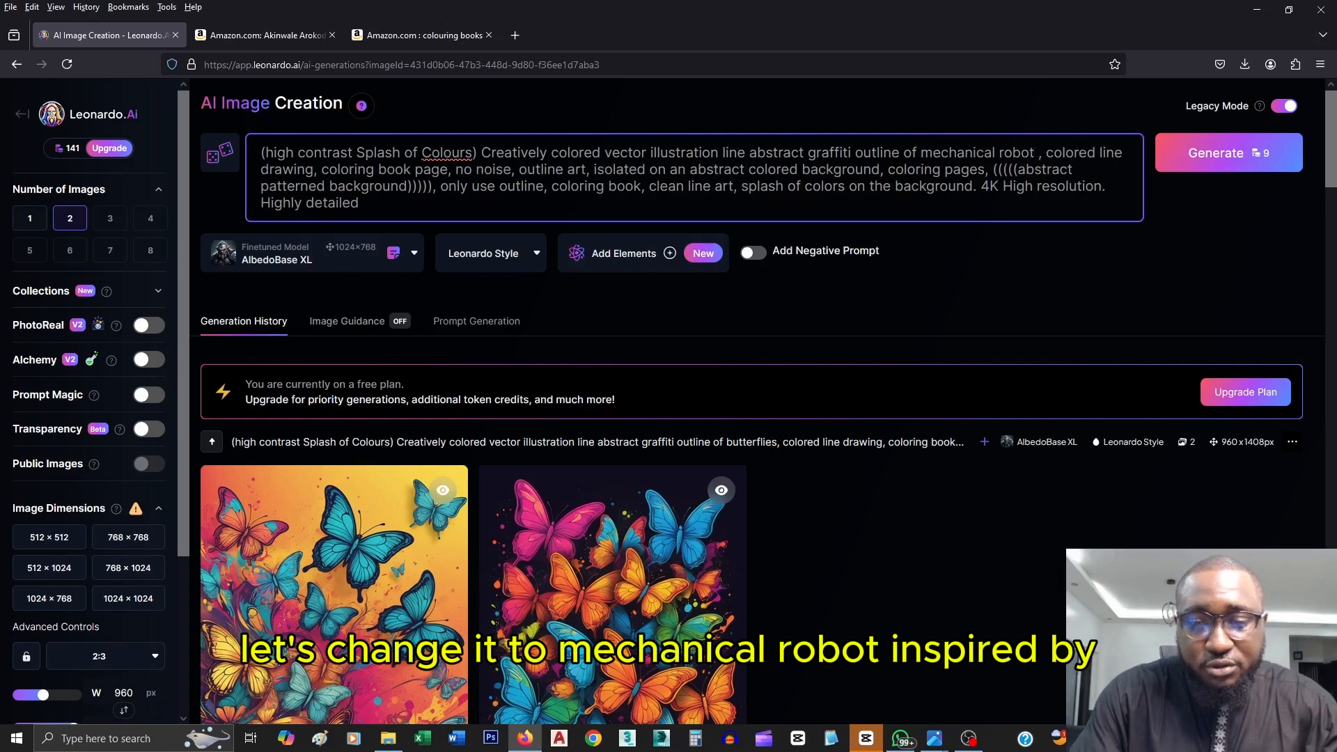
text(spired )
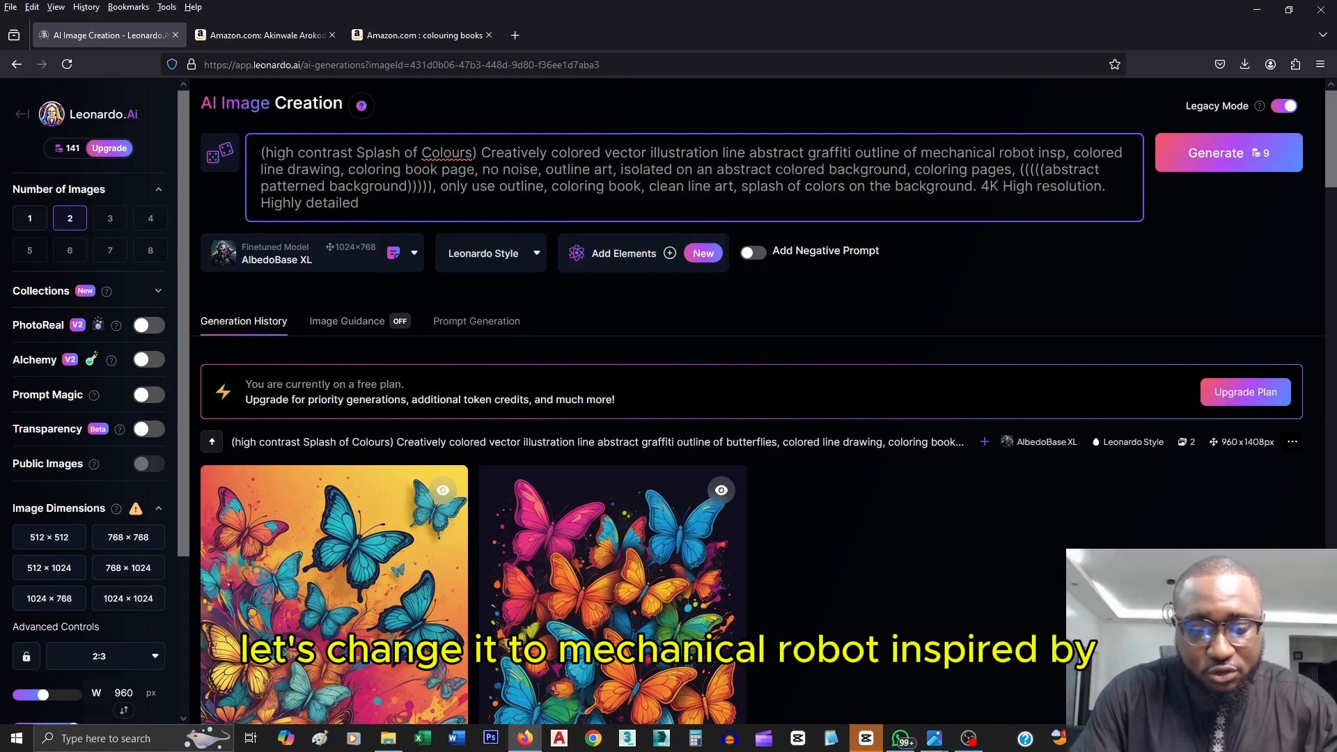
text(by )
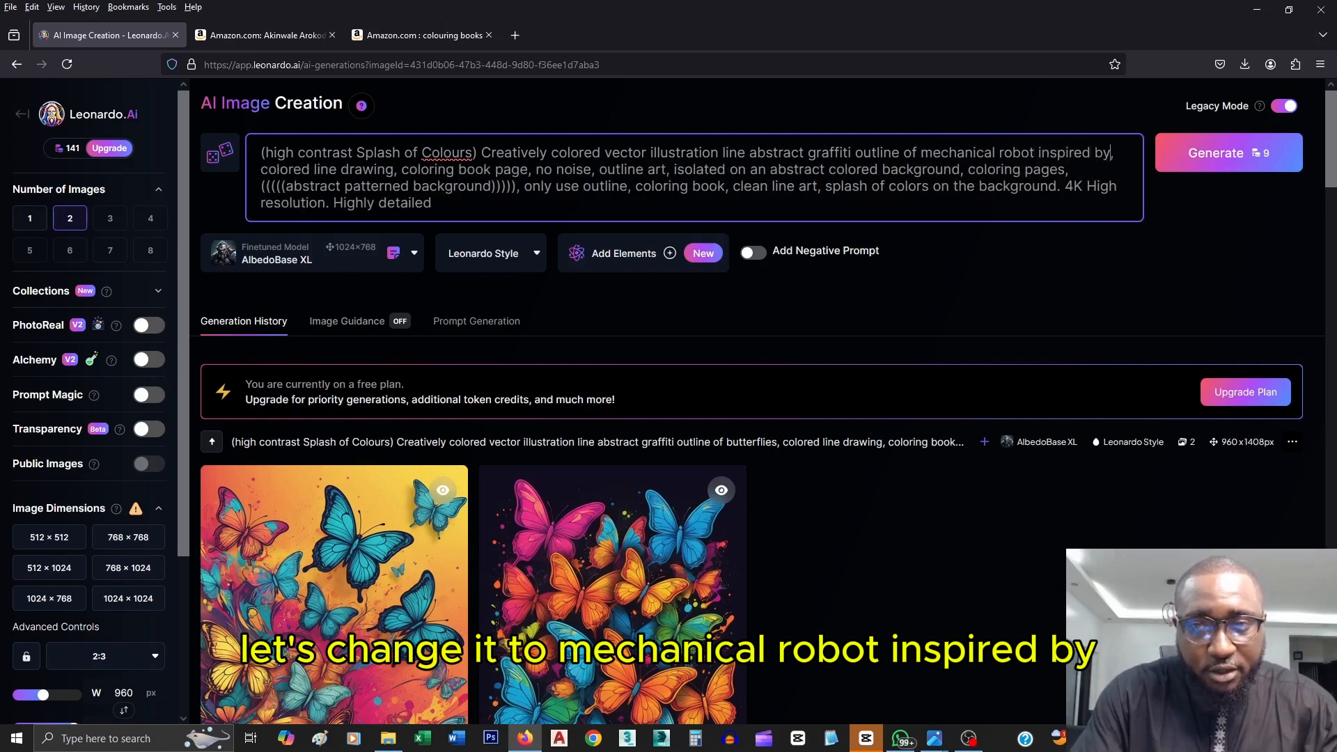
text(hans gig)
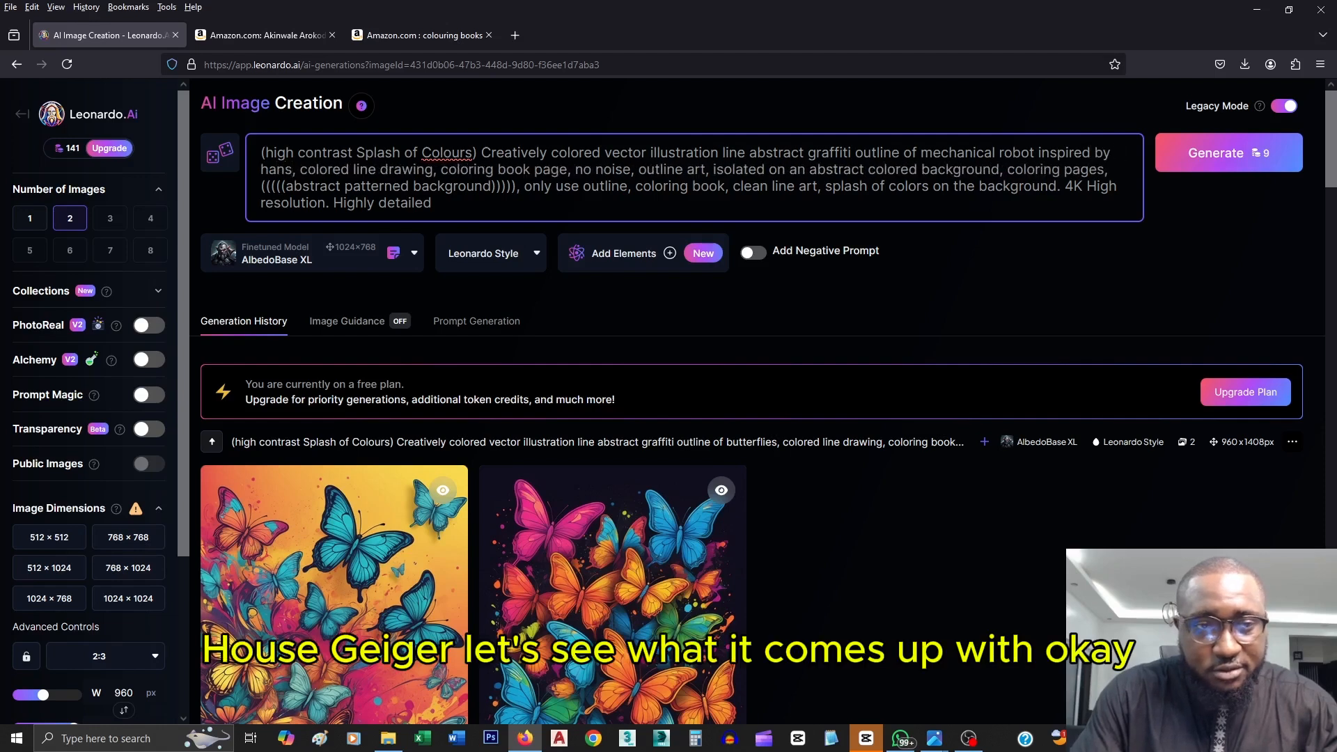
text(er)
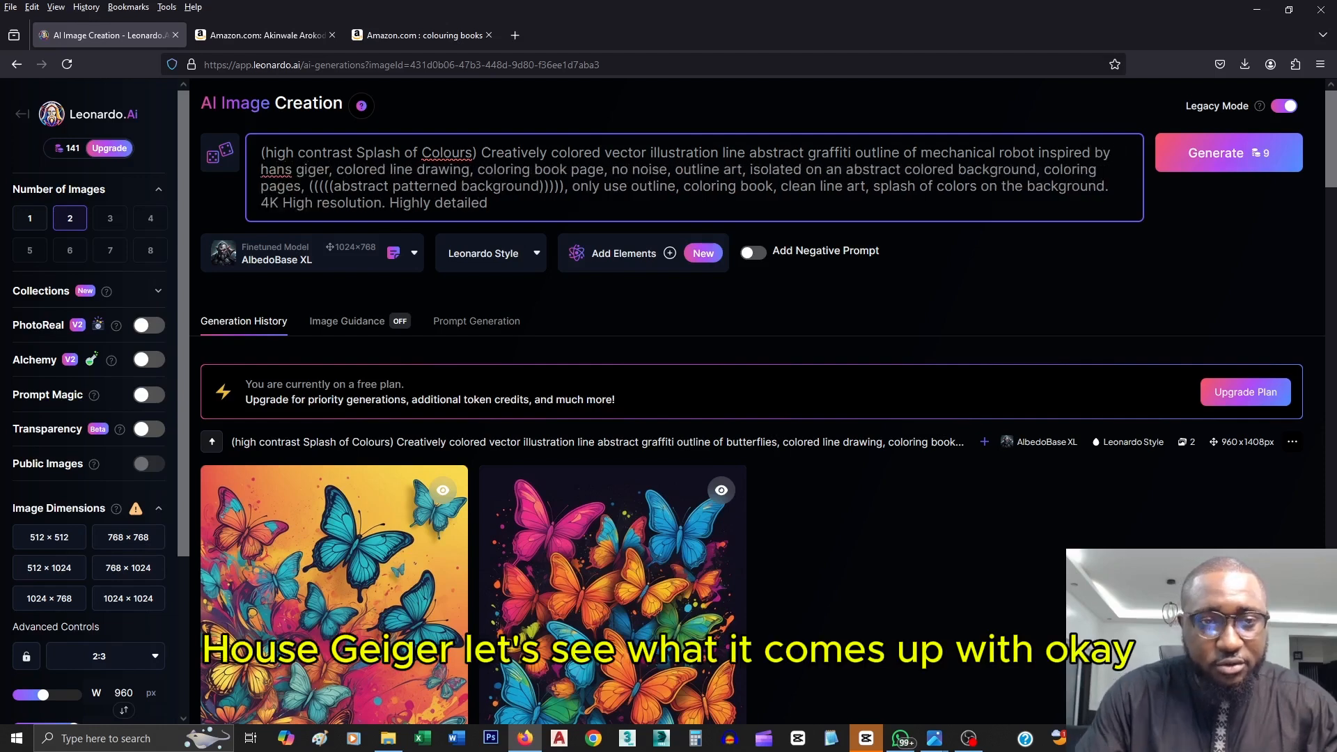
Generate two images from the mechanical robot prompt and view them in the generation history.
key(Return)
scroll(950, 198, down, 4)
key(alt+Tab)
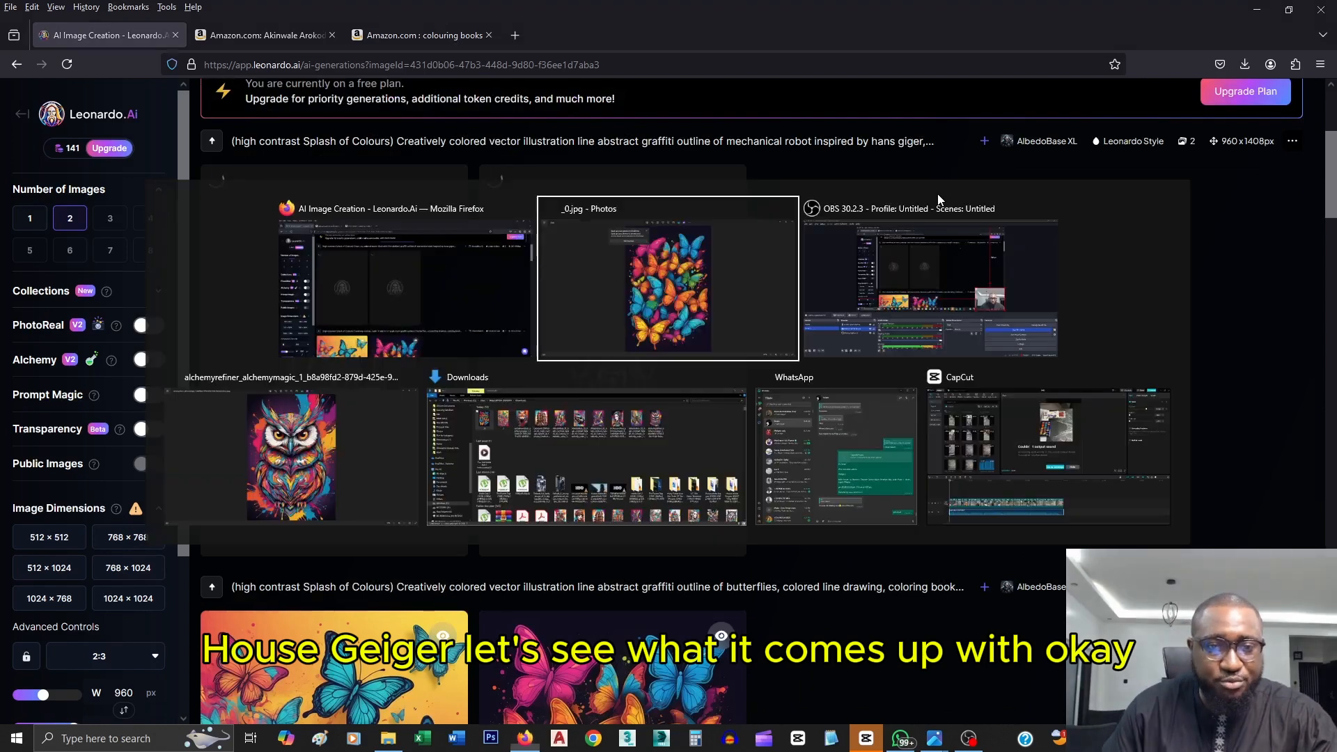
key(Escape)
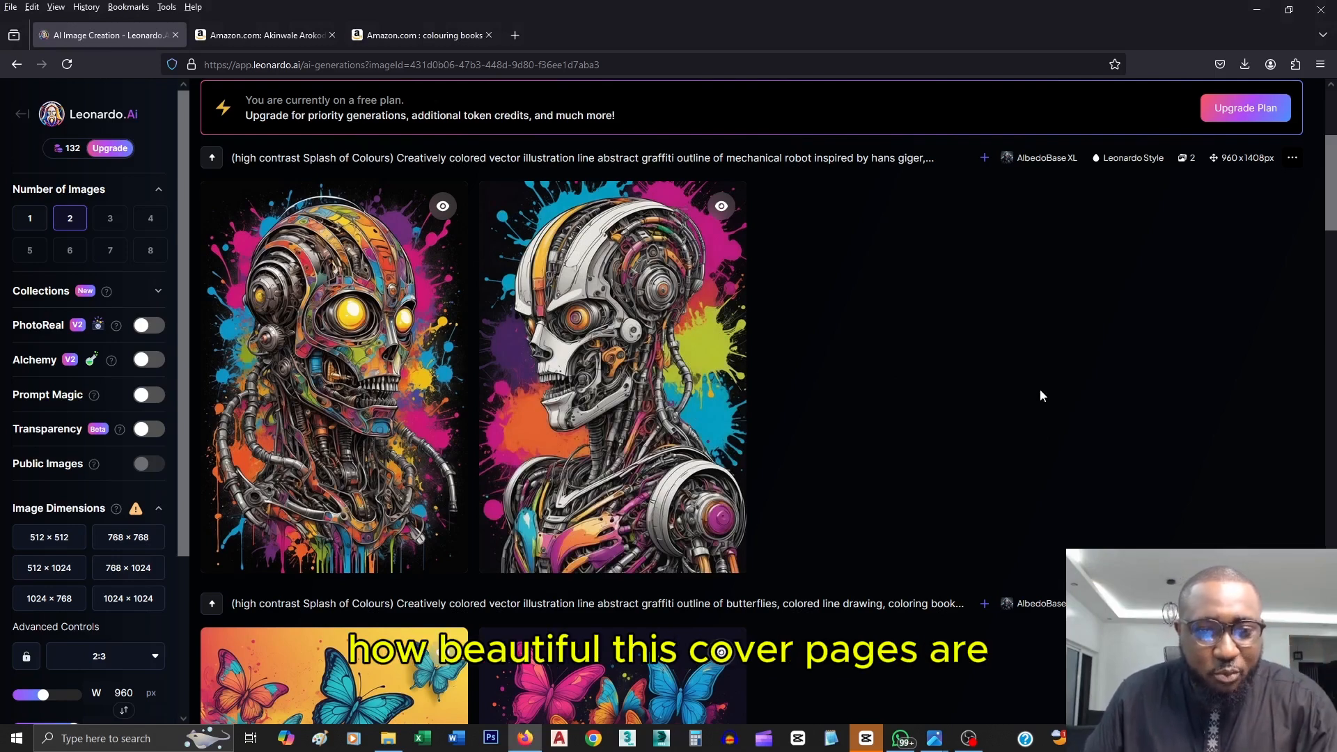
Switch to the photo viewer to compare the two mechanical robot images at a larger size.
key(alt+Tab)
key(Tab)
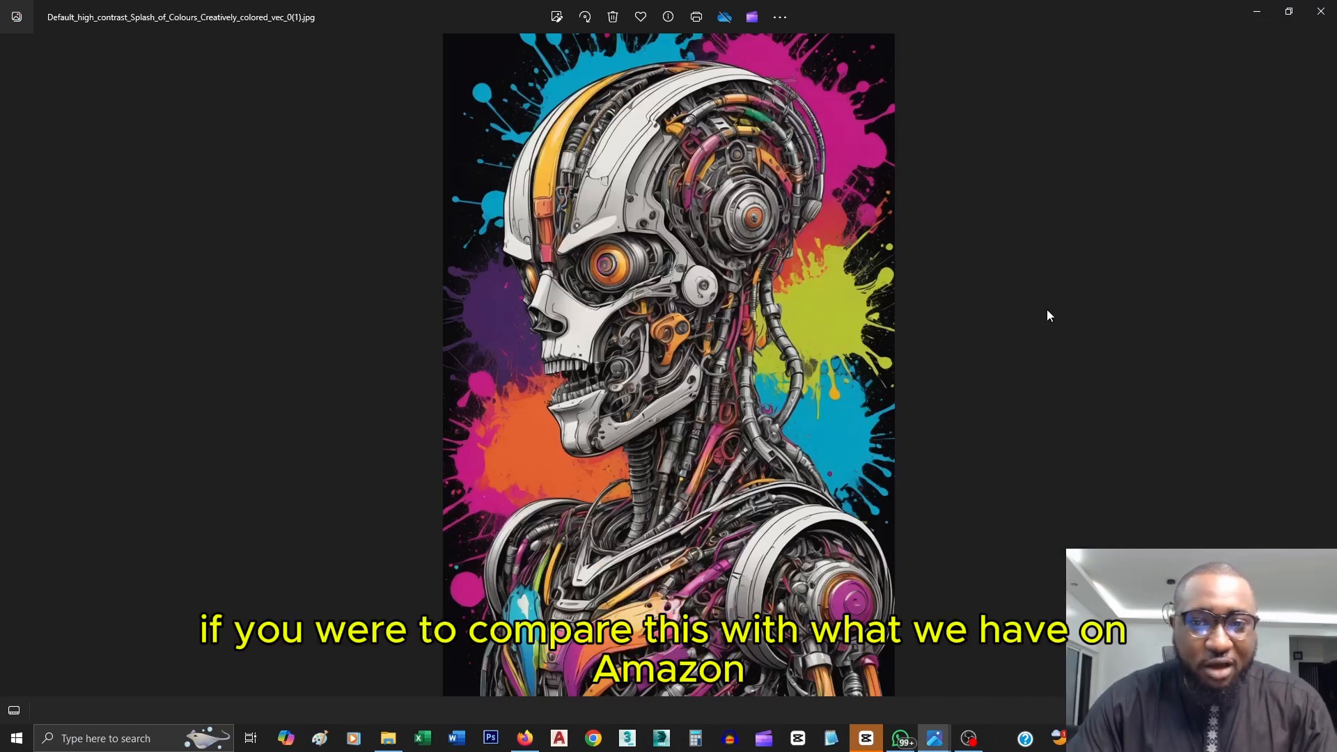
key(Right)
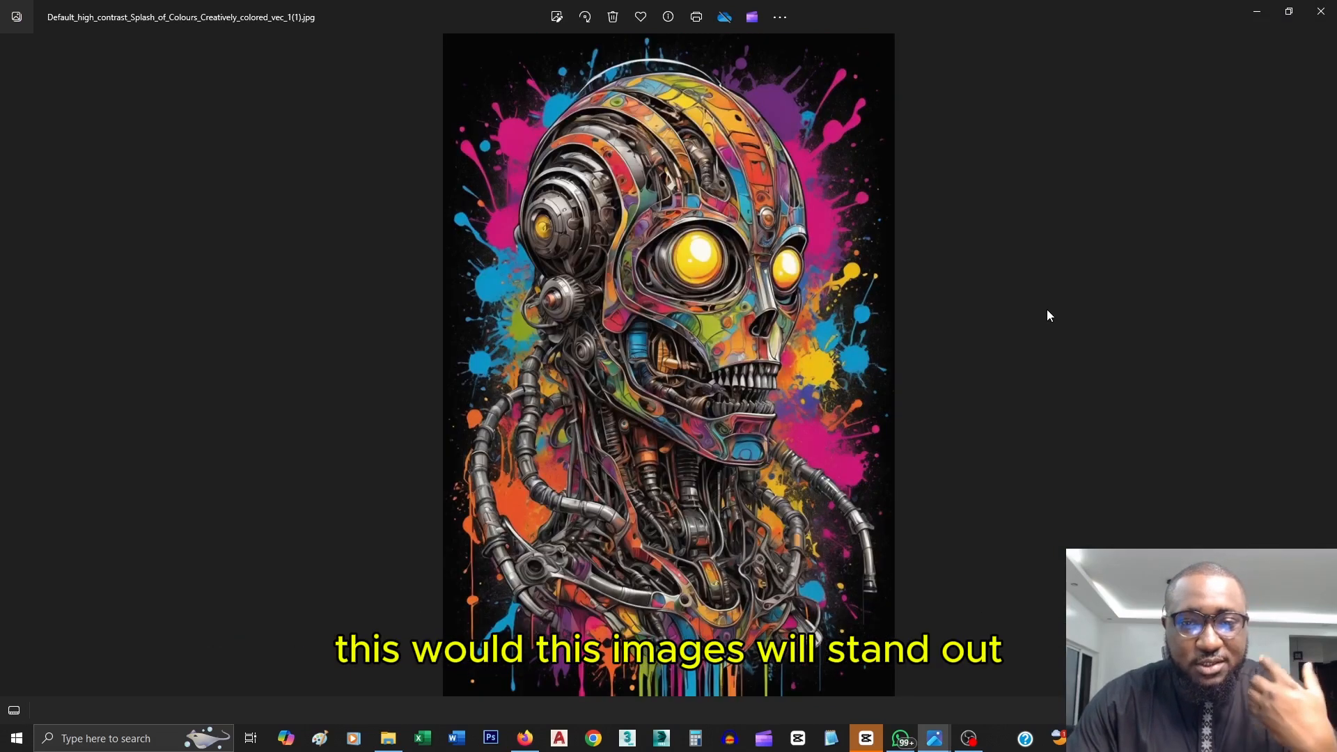
key(Right)
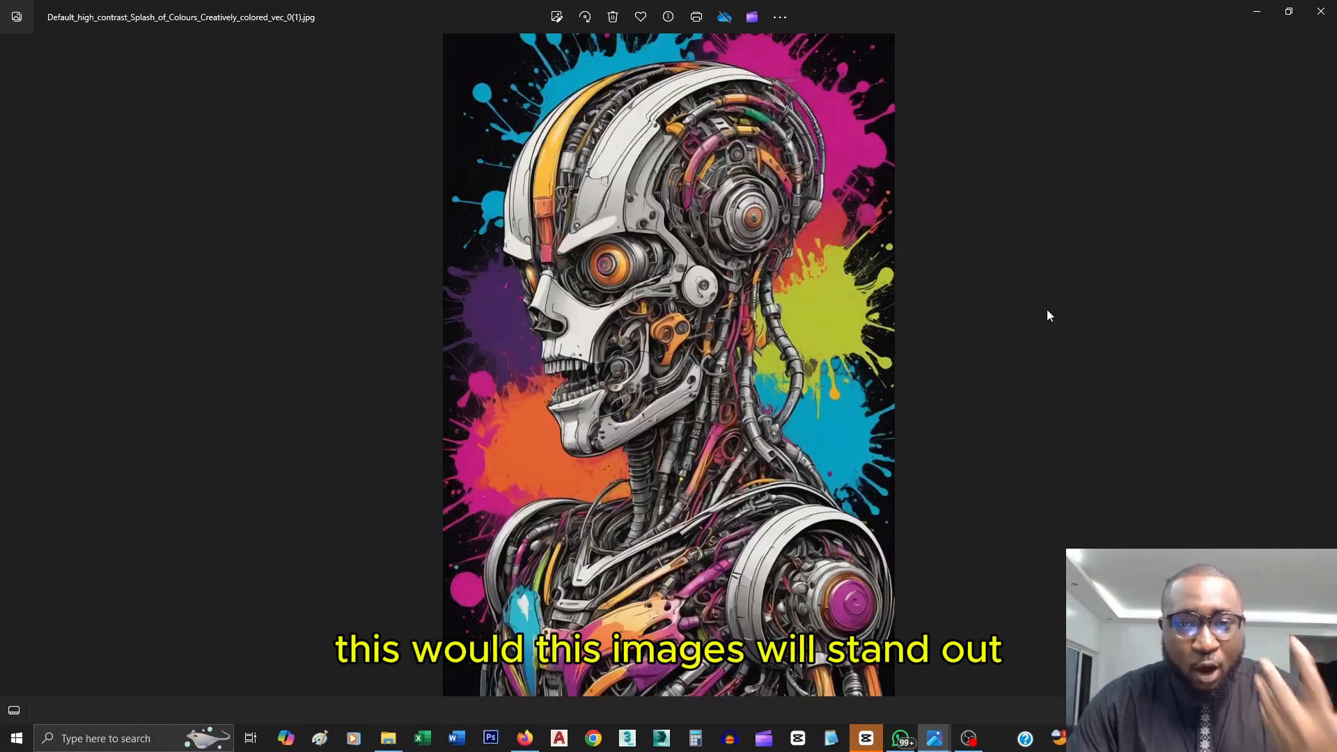
Switch from the photo viewer back to the Leonardo.Ai window in Firefox.
key(alt+Tab)
key(alt+Tab)
key(alt+Tab)
key(alt+Tab)
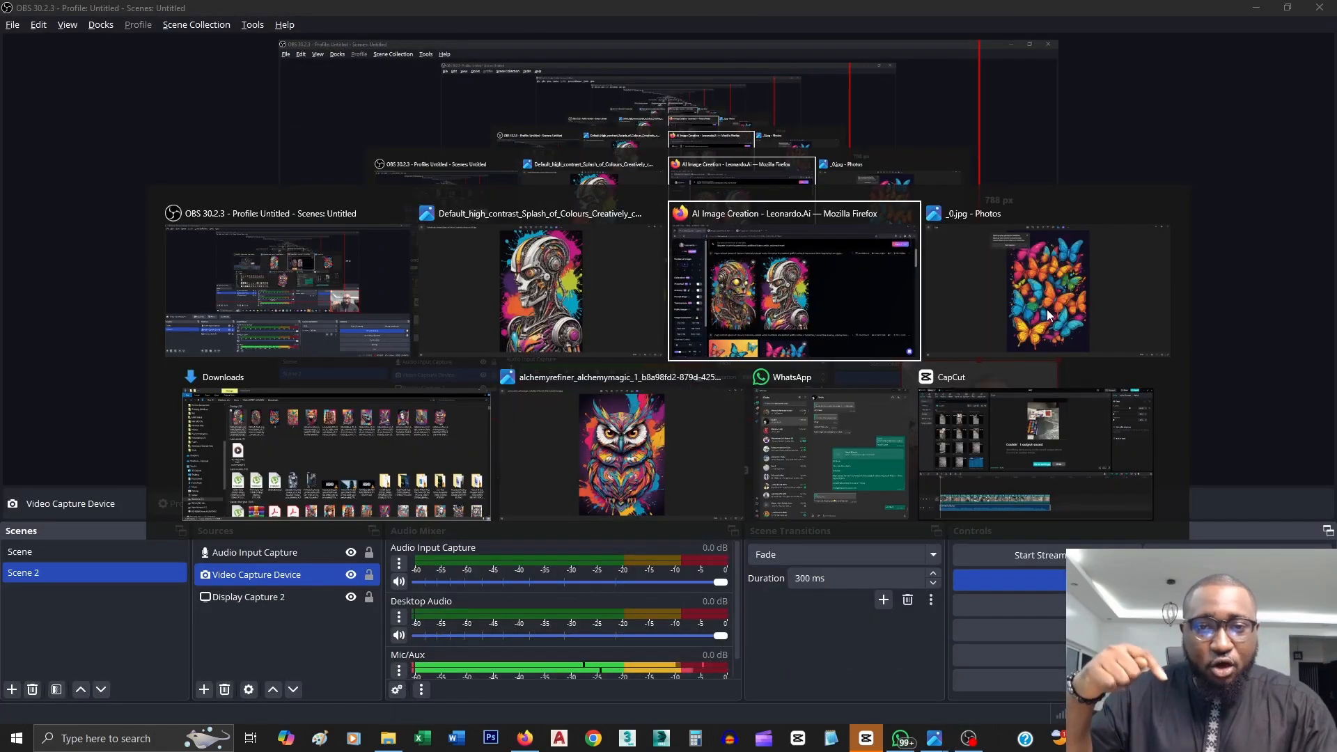